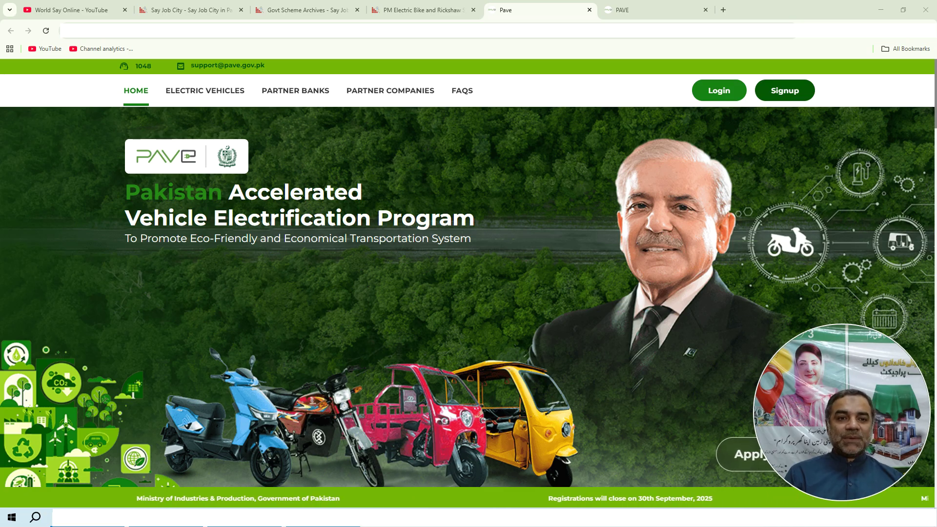
Look through the latest videos on the World Say Online YouTube channel, and return to the PAVE home page
{"action": "left_click", "coordinate": [73, 10]}
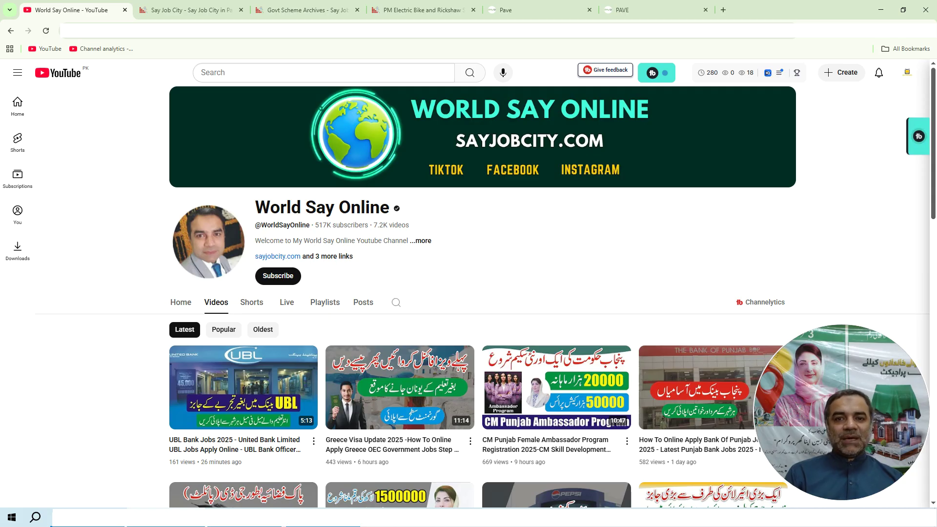
{"action": "scroll", "coordinate": [712, 239], "scroll_direction": "down", "scroll_amount": 3}
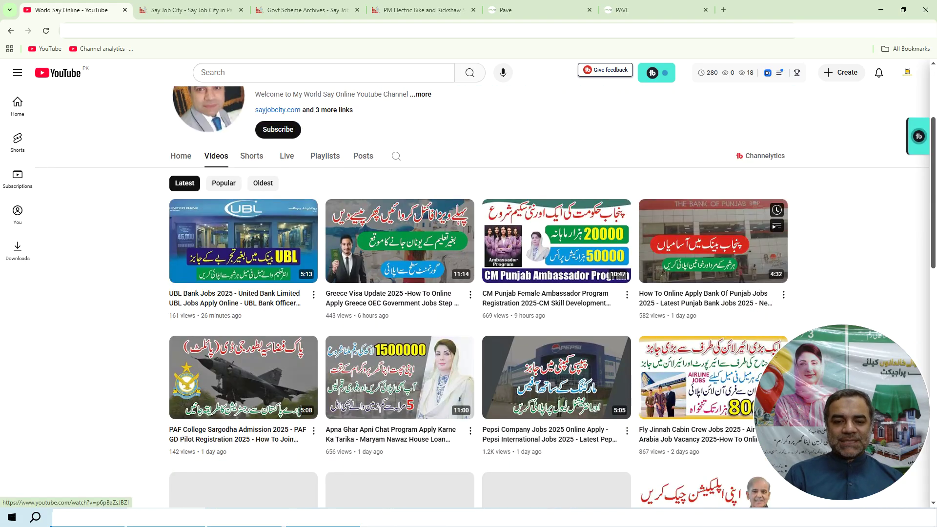
{"action": "scroll", "coordinate": [814, 201], "scroll_direction": "down", "scroll_amount": 1}
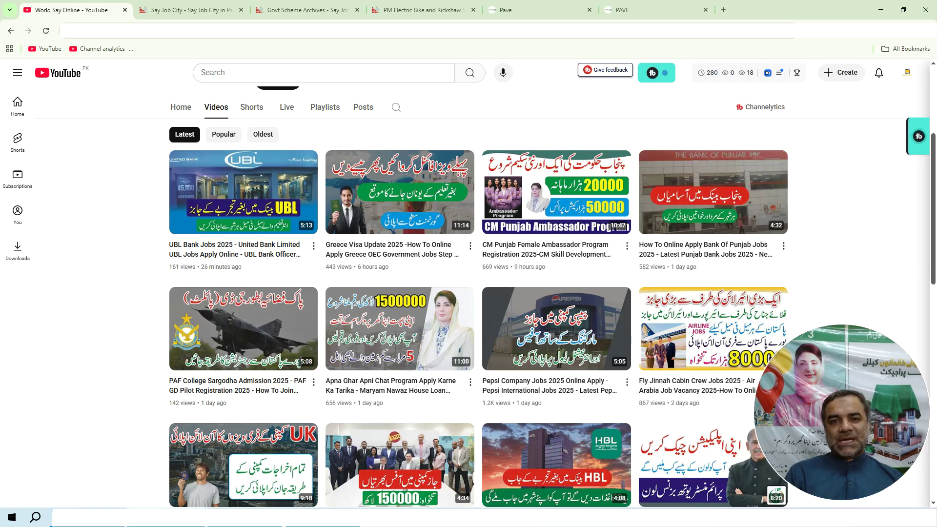
{"action": "scroll", "coordinate": [552, 293], "scroll_direction": "down", "scroll_amount": 2}
{"action": "scroll", "coordinate": [552, 293], "scroll_direction": "up", "scroll_amount": 5}
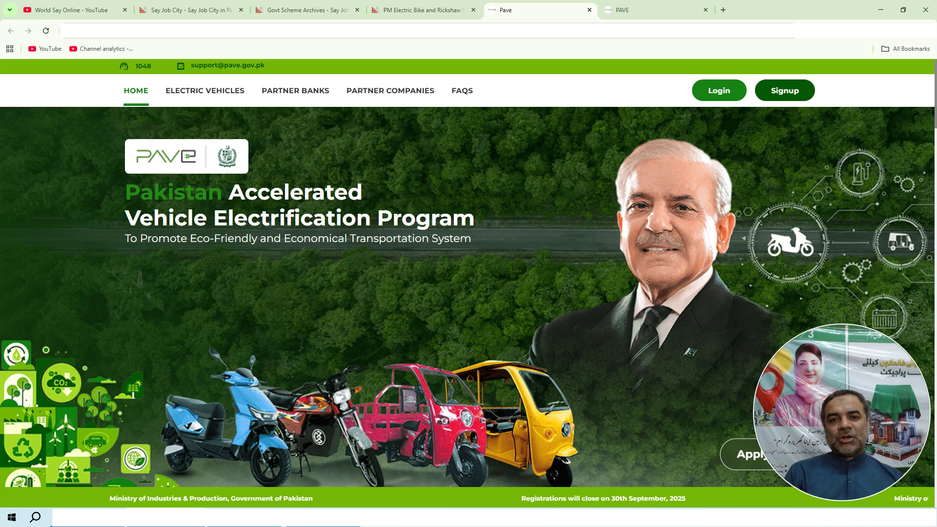
{"action": "left_click", "coordinate": [583, 9]}
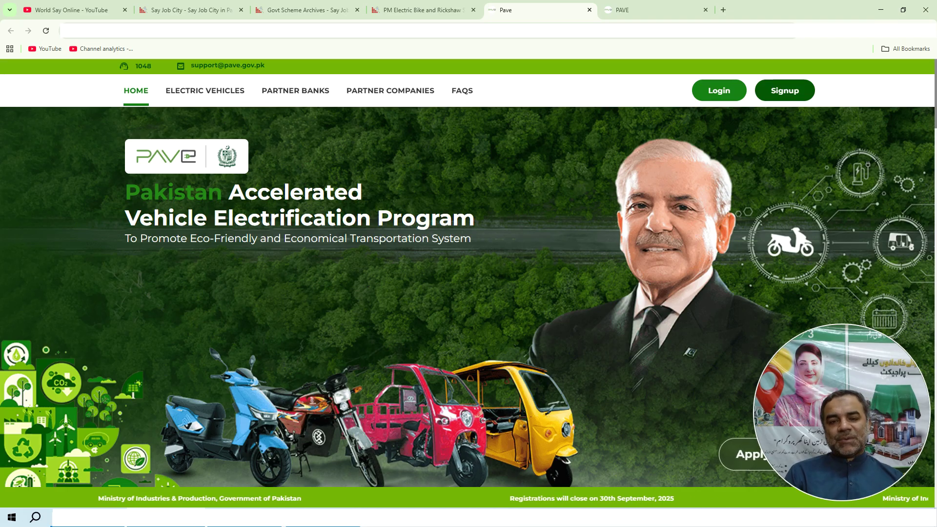
Open the SayJobCity article on the PM Electric Bike and Rickshaw Scheme and read down to the Two Wheeler section
{"action": "left_click", "coordinate": [451, 6]}
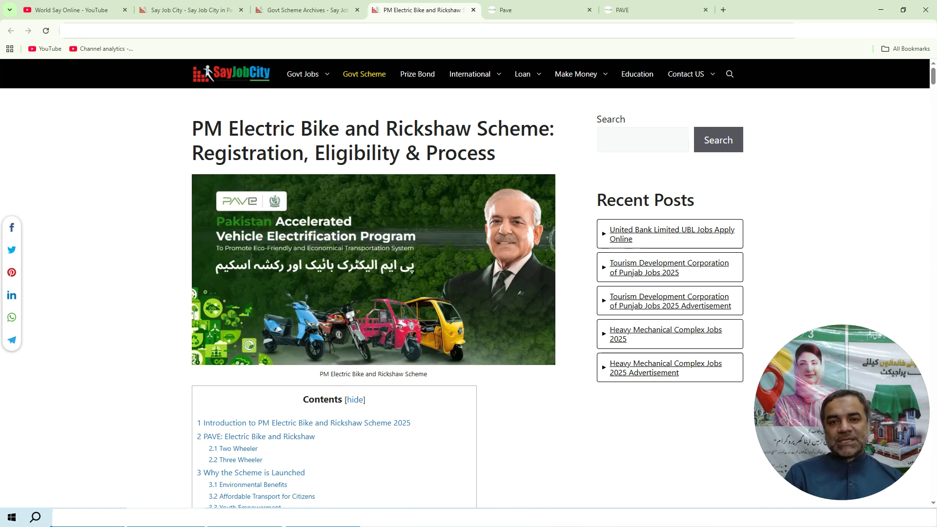
{"action": "scroll", "coordinate": [464, 284], "scroll_direction": "down", "scroll_amount": 10}
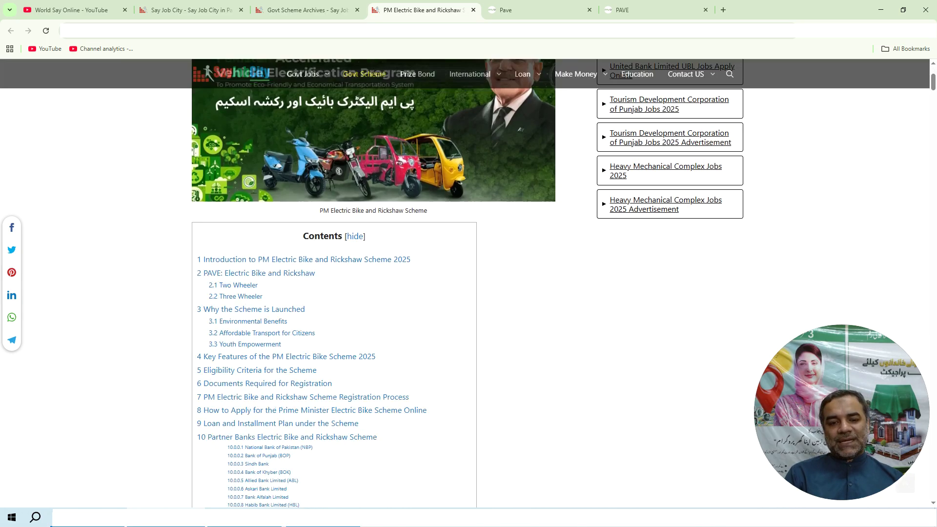
{"action": "scroll", "coordinate": [465, 283], "scroll_direction": "down", "scroll_amount": 8}
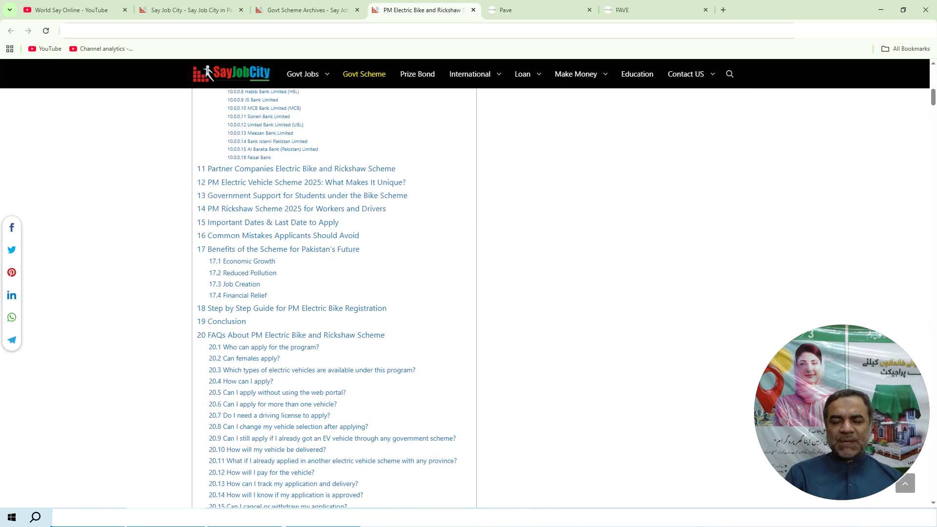
{"action": "scroll", "coordinate": [372, 296], "scroll_direction": "down", "scroll_amount": 5}
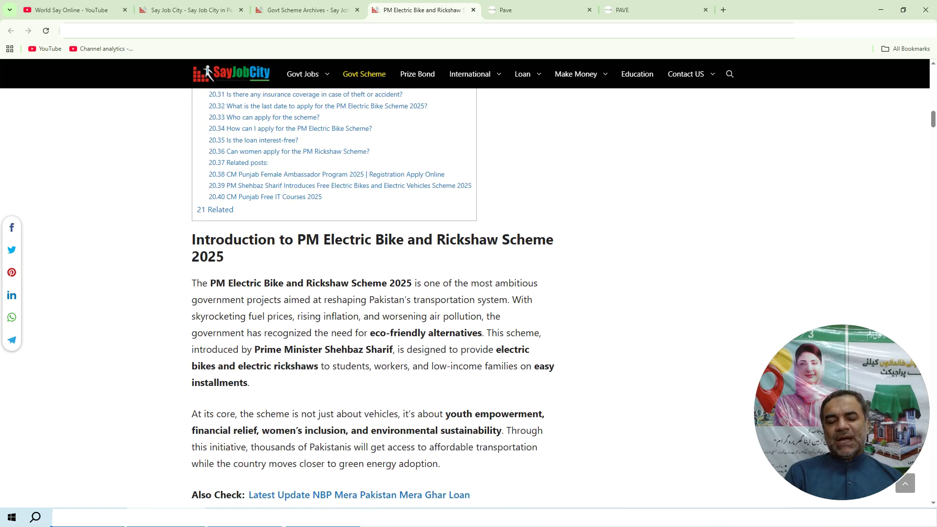
{"action": "scroll", "coordinate": [373, 297], "scroll_direction": "down", "scroll_amount": 6}
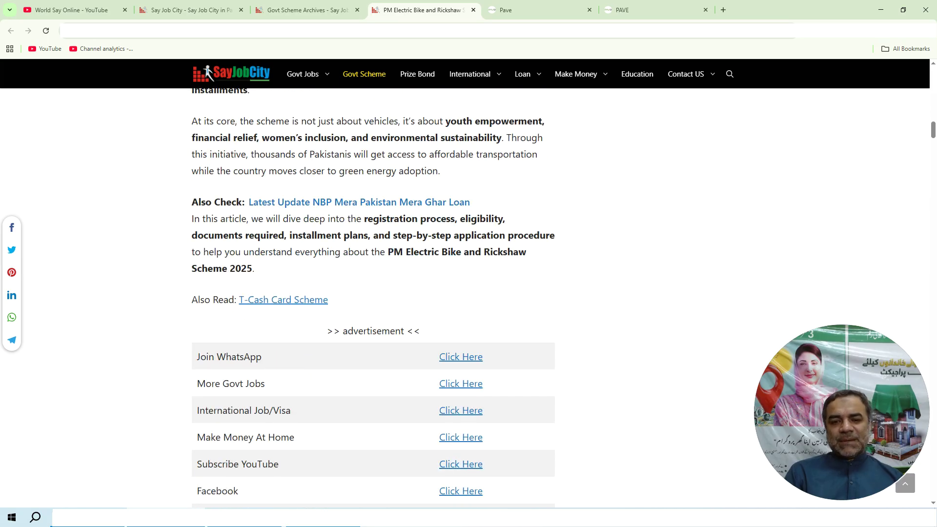
{"action": "scroll", "coordinate": [373, 297], "scroll_direction": "down", "scroll_amount": 8}
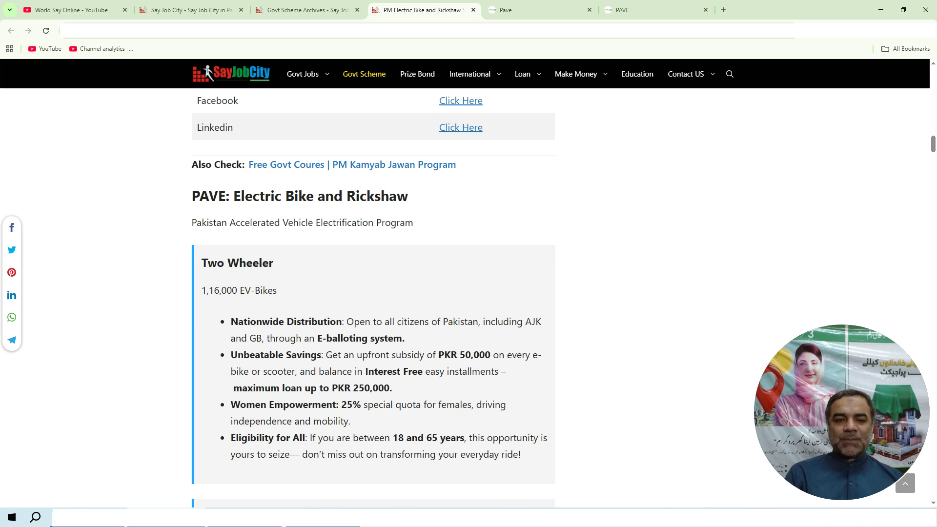
Highlight the bullet points under Two Wheeler and under Three Wheeler to review the terms for each vehicle type
{"action": "left_click_drag", "start_coordinate": [250, 322], "coordinate": [521, 454]}
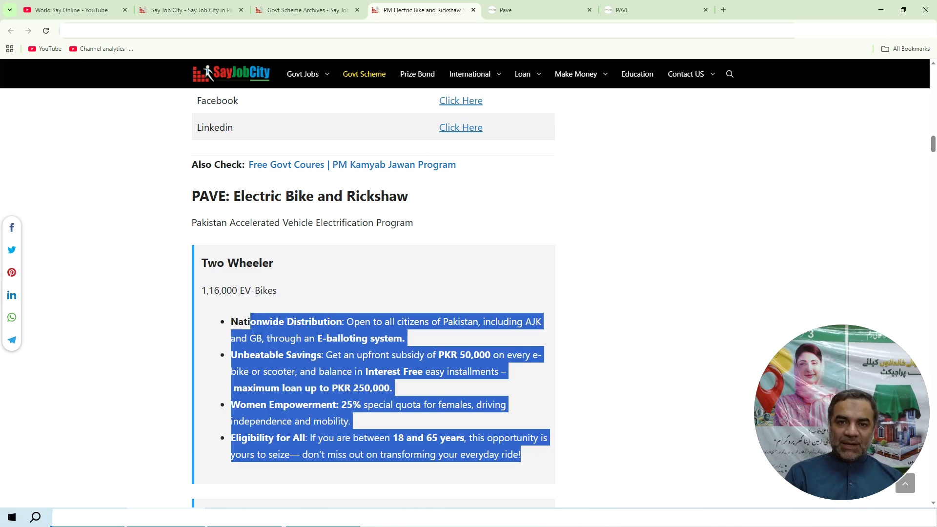
{"action": "left_click", "coordinate": [384, 386]}
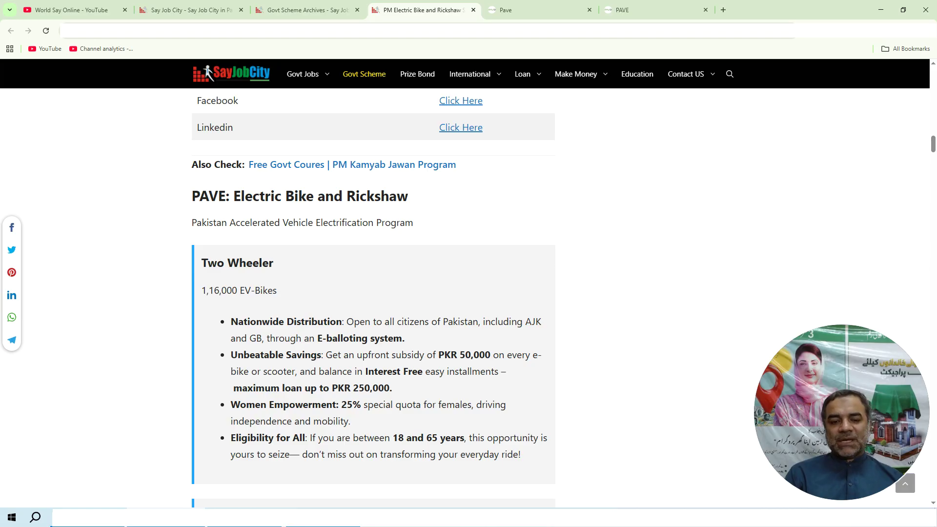
{"action": "scroll", "coordinate": [373, 297], "scroll_direction": "down", "scroll_amount": 5}
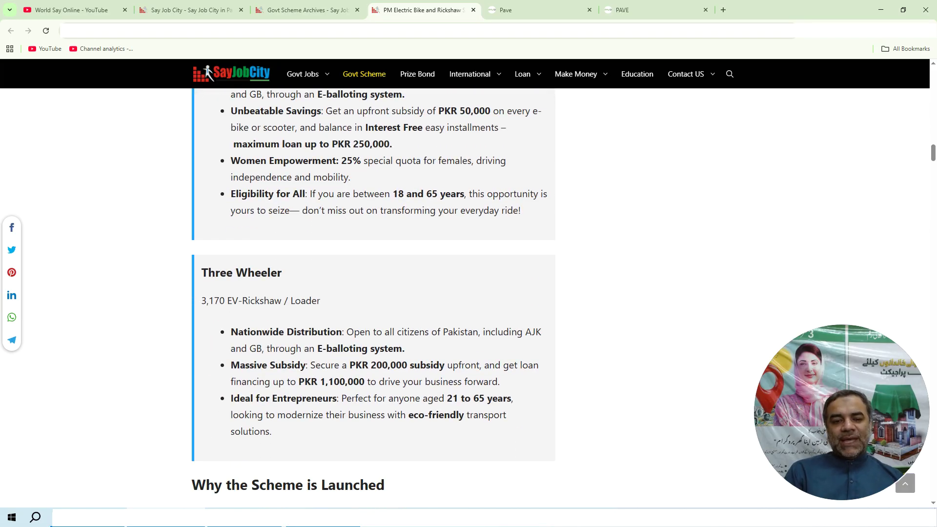
{"action": "left_click_drag", "start_coordinate": [243, 332], "coordinate": [517, 431]}
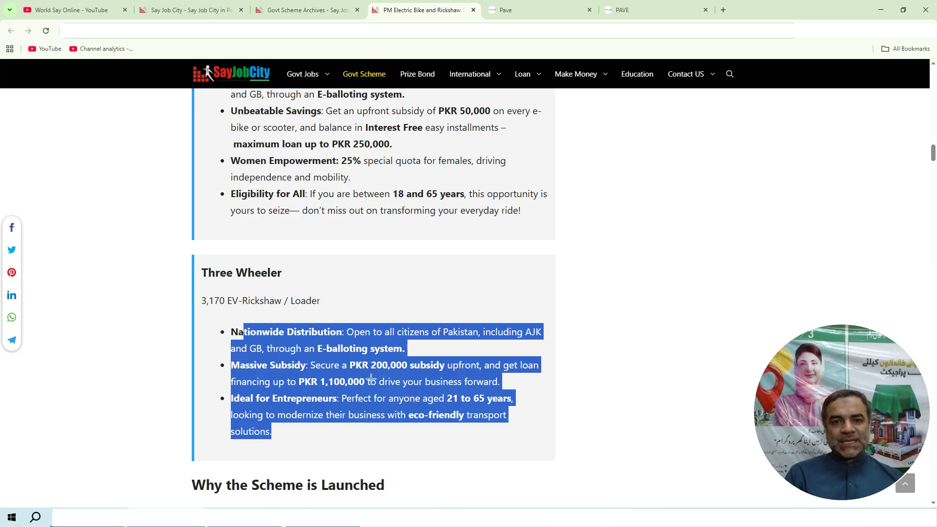
Go back to the Two Wheeler terms and highlight the eligible age range and the special quota for females
{"action": "scroll", "coordinate": [371, 379], "scroll_direction": "down", "scroll_amount": 6}
{"action": "scroll", "coordinate": [243, 234], "scroll_direction": "up", "scroll_amount": 4}
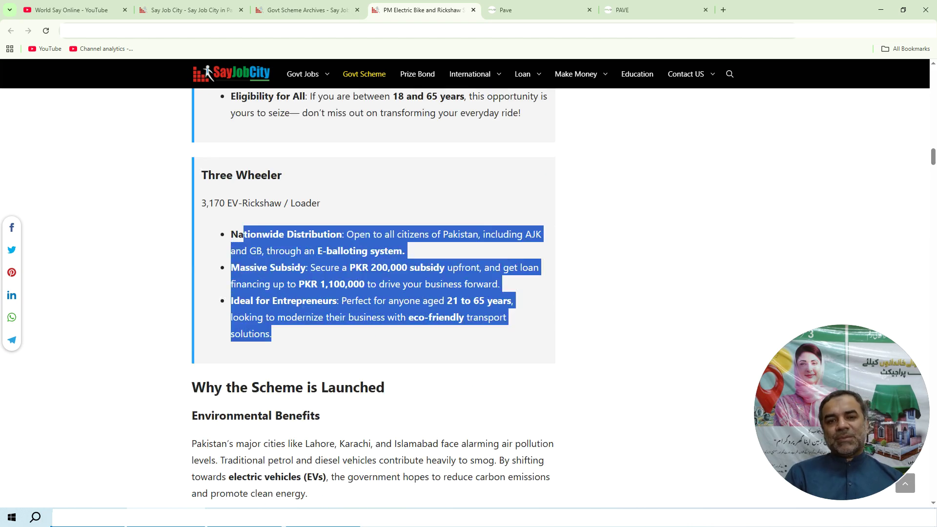
{"action": "scroll", "coordinate": [373, 297], "scroll_direction": "up", "scroll_amount": 4}
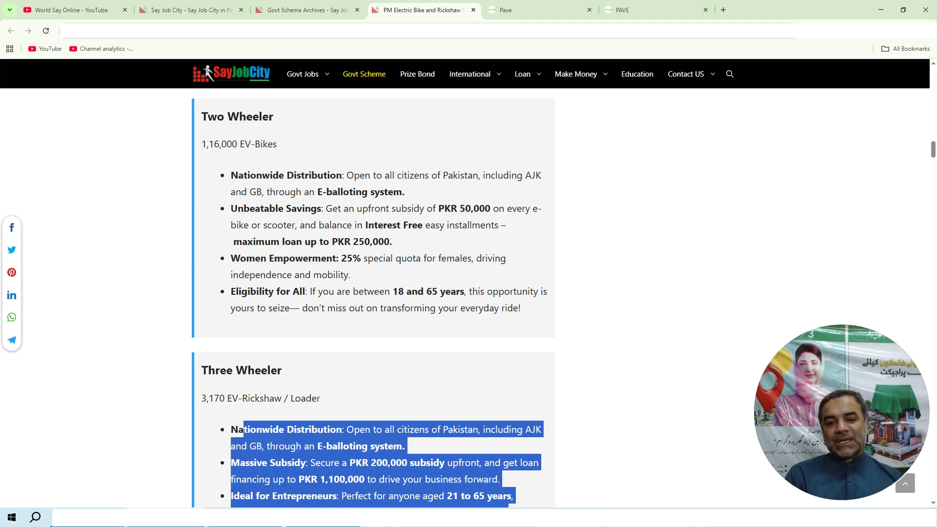
{"action": "left_click_drag", "start_coordinate": [393, 292], "coordinate": [432, 292]}
{"action": "scroll", "coordinate": [374, 295], "scroll_direction": "down", "scroll_amount": 1}
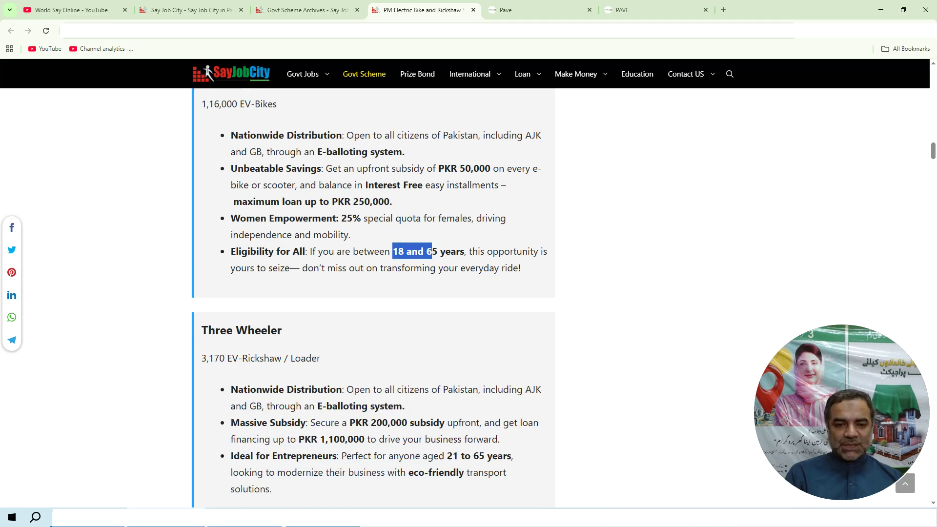
{"action": "left_click_drag", "start_coordinate": [347, 209], "coordinate": [462, 209]}
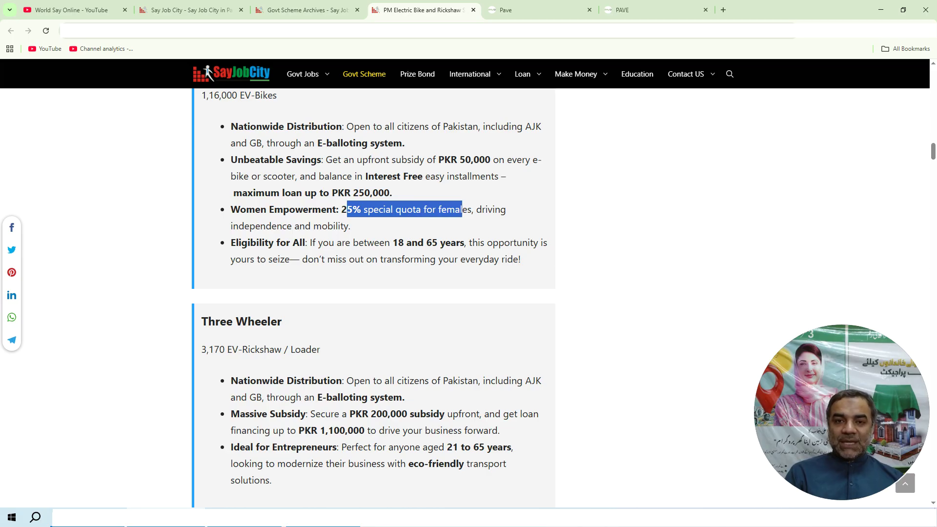
Read on to Key Features of the PM Electric Bike Scheme 2025 and highlight the Electric Bikes label
{"action": "scroll", "coordinate": [463, 228], "scroll_direction": "down", "scroll_amount": 9}
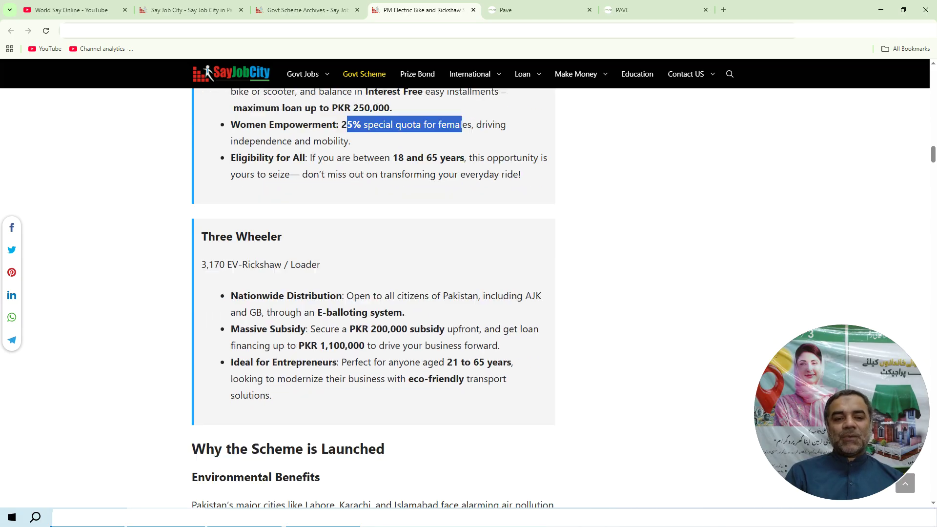
{"action": "scroll", "coordinate": [369, 297], "scroll_direction": "down", "scroll_amount": 3}
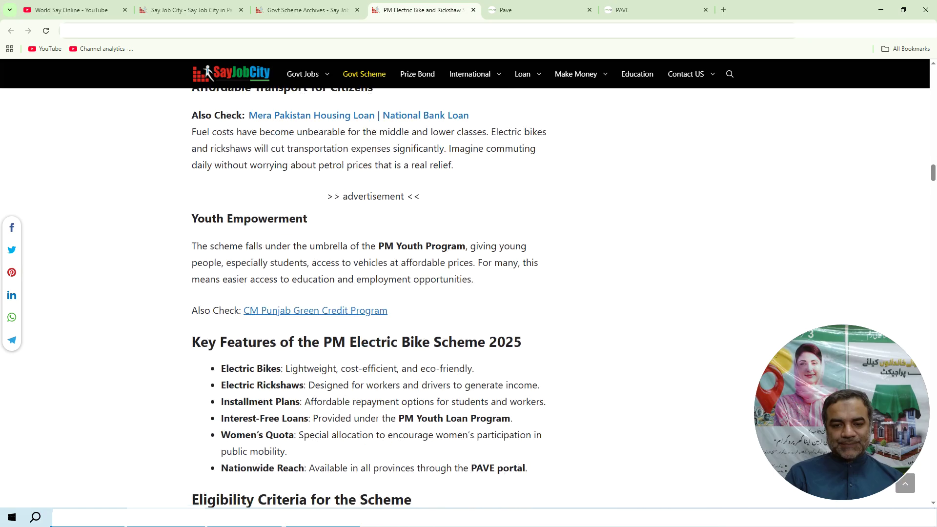
{"action": "scroll", "coordinate": [369, 298], "scroll_direction": "down", "scroll_amount": 3}
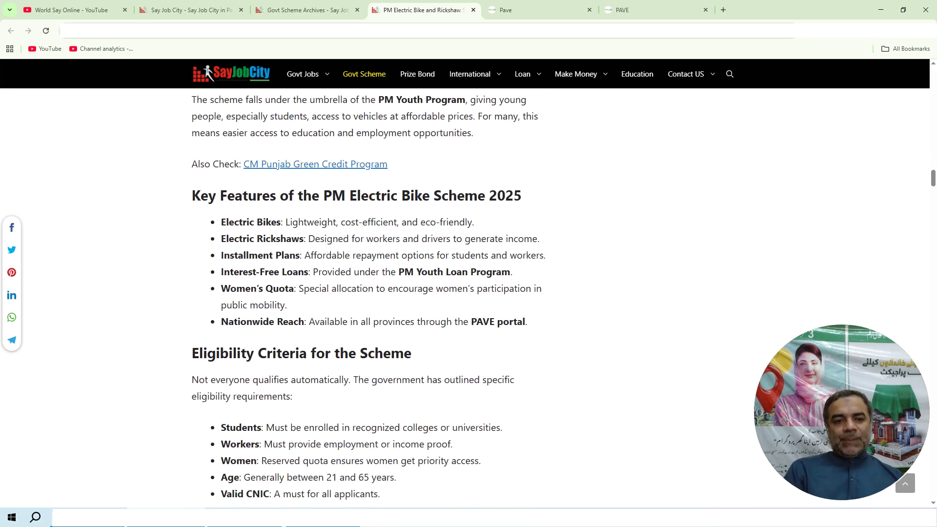
{"action": "left_click_drag", "start_coordinate": [221, 222], "coordinate": [285, 222]}
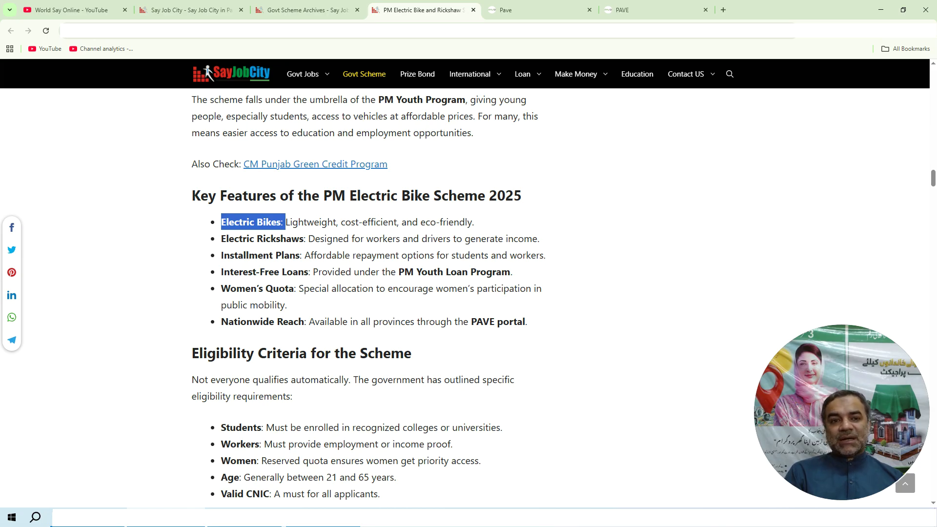
Switch to the SayJobCity Govt Scheme archive and browse its list of government scheme posts
{"action": "left_click", "coordinate": [309, 10]}
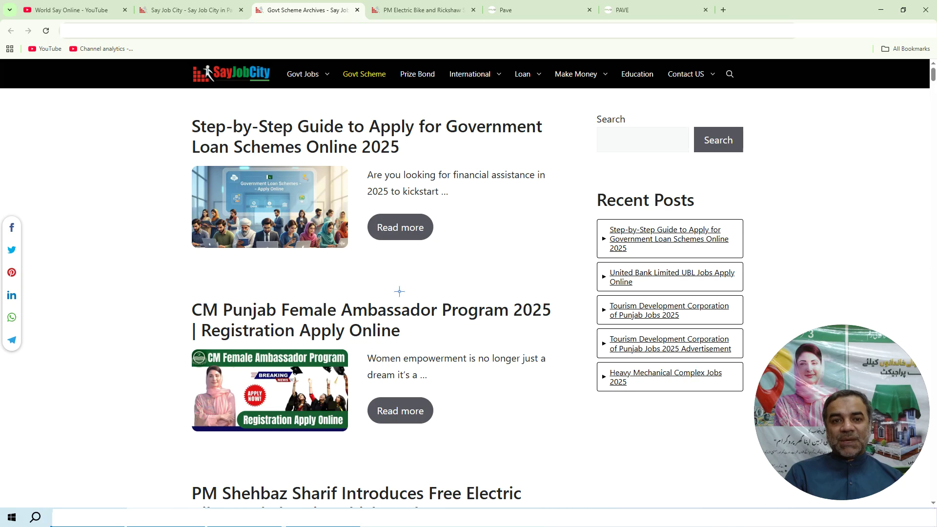
{"action": "scroll", "coordinate": [401, 312], "scroll_direction": "down", "scroll_amount": 12}
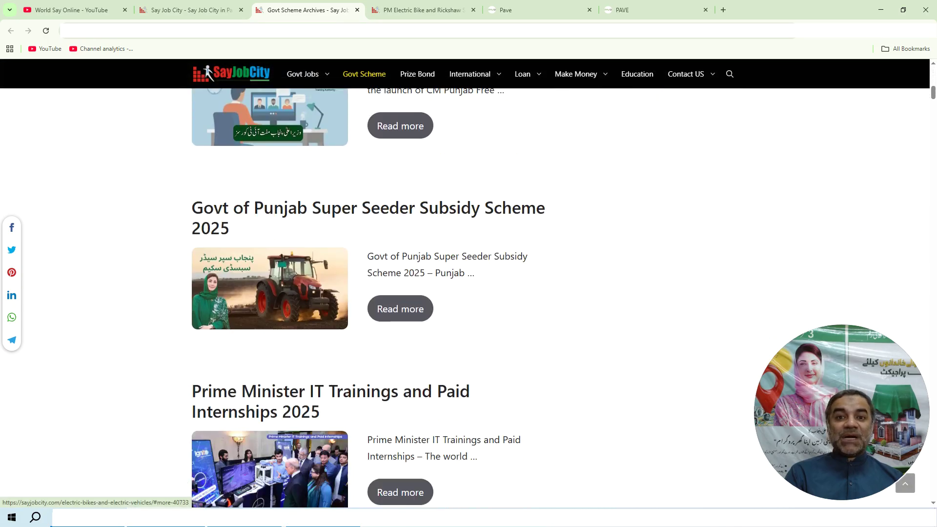
{"action": "scroll", "coordinate": [405, 312], "scroll_direction": "down", "scroll_amount": 10}
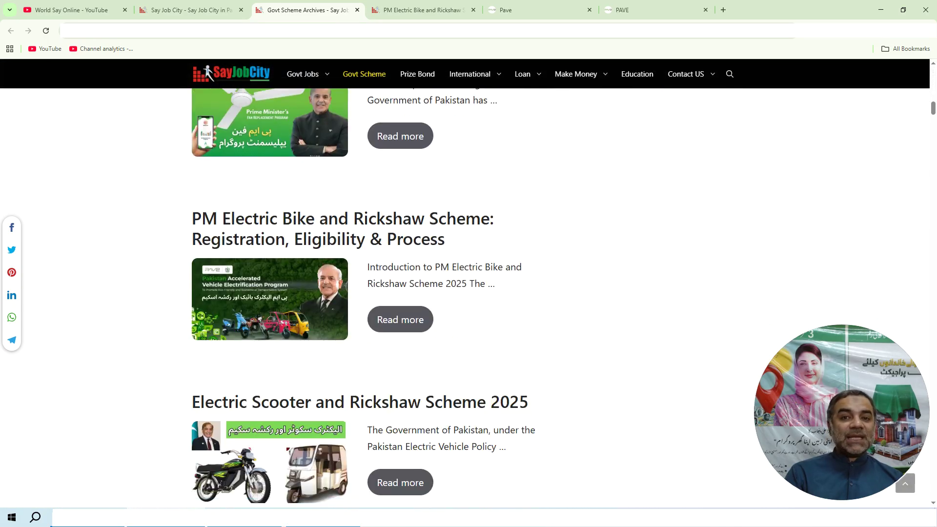
{"action": "scroll", "coordinate": [405, 312], "scroll_direction": "down", "scroll_amount": 13}
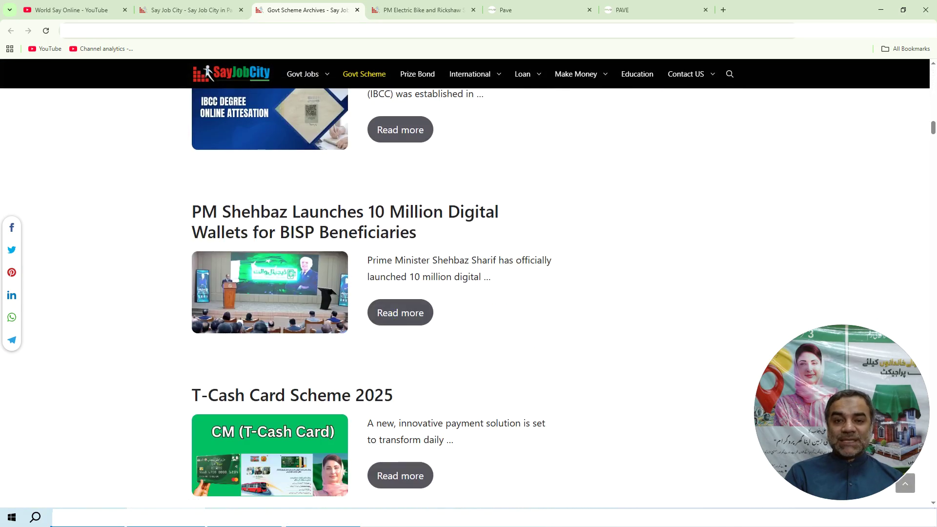
{"action": "scroll", "coordinate": [400, 190], "scroll_direction": "down", "scroll_amount": 14}
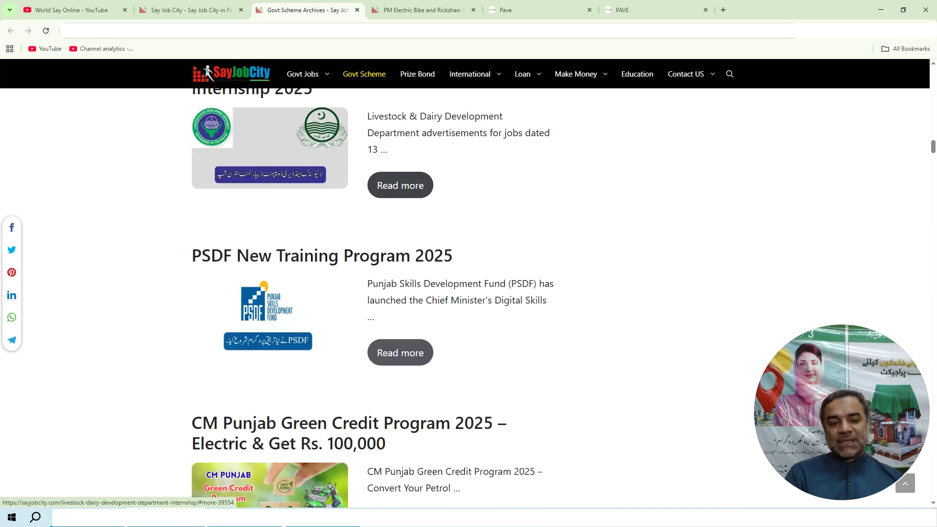
{"action": "scroll", "coordinate": [400, 185], "scroll_direction": "down", "scroll_amount": 13}
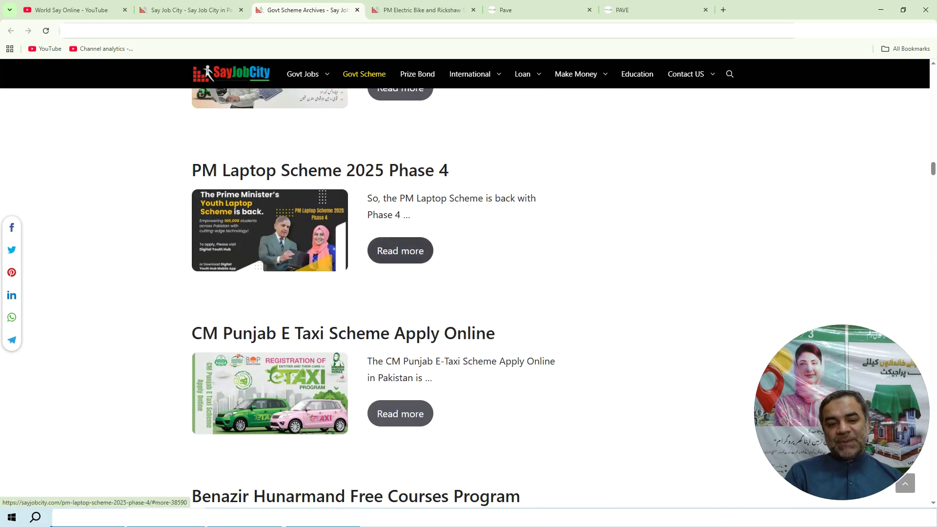
{"action": "scroll", "coordinate": [363, 293], "scroll_direction": "down", "scroll_amount": 11}
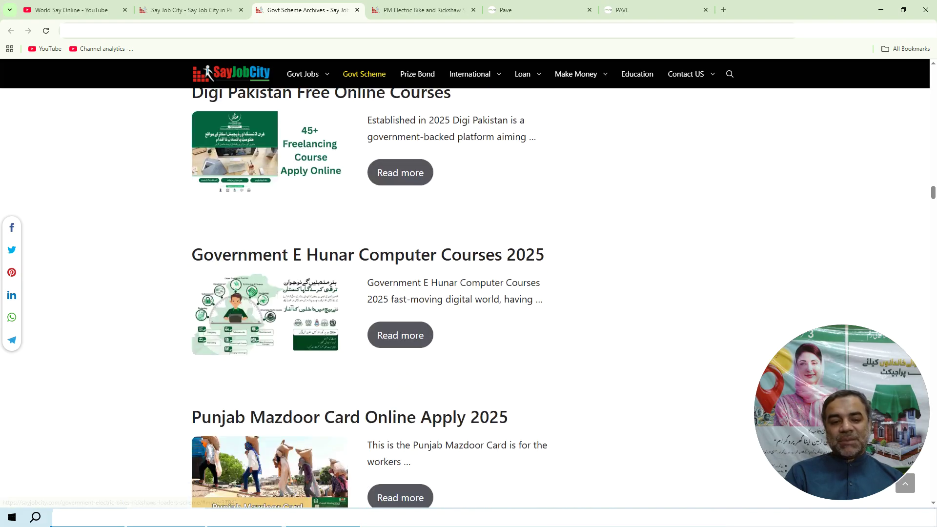
{"action": "scroll", "coordinate": [370, 301], "scroll_direction": "down", "scroll_amount": 8}
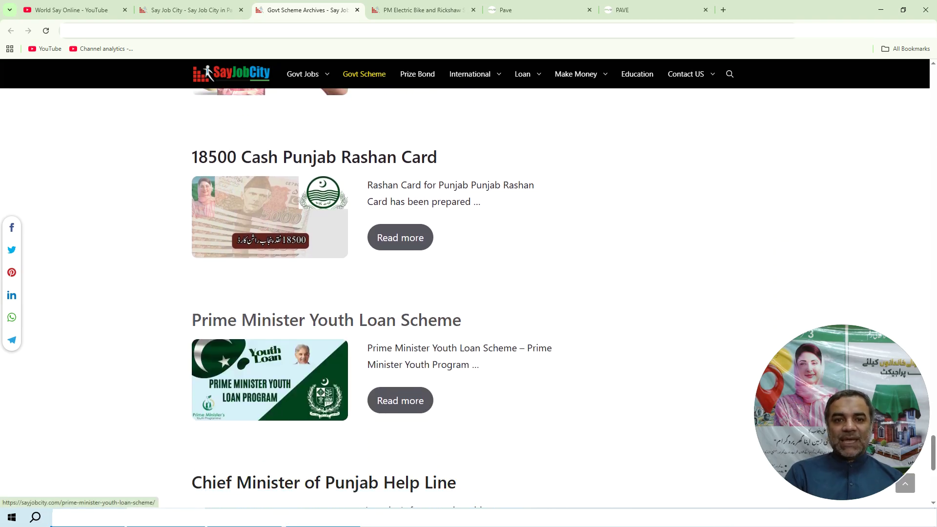
Return to the electric bike scheme article and read the eligibility criteria, required documents and online application process
{"action": "left_click", "coordinate": [420, 9]}
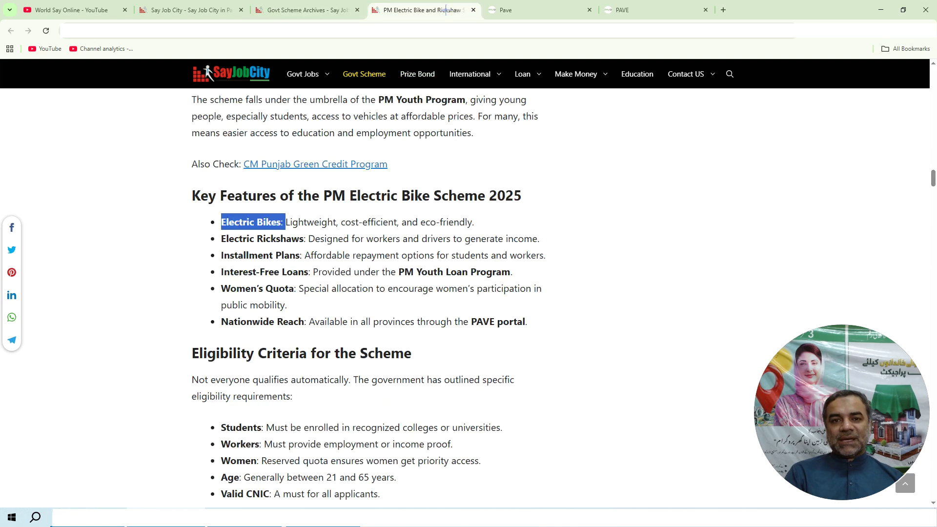
{"action": "scroll", "coordinate": [371, 293], "scroll_direction": "down", "scroll_amount": 2}
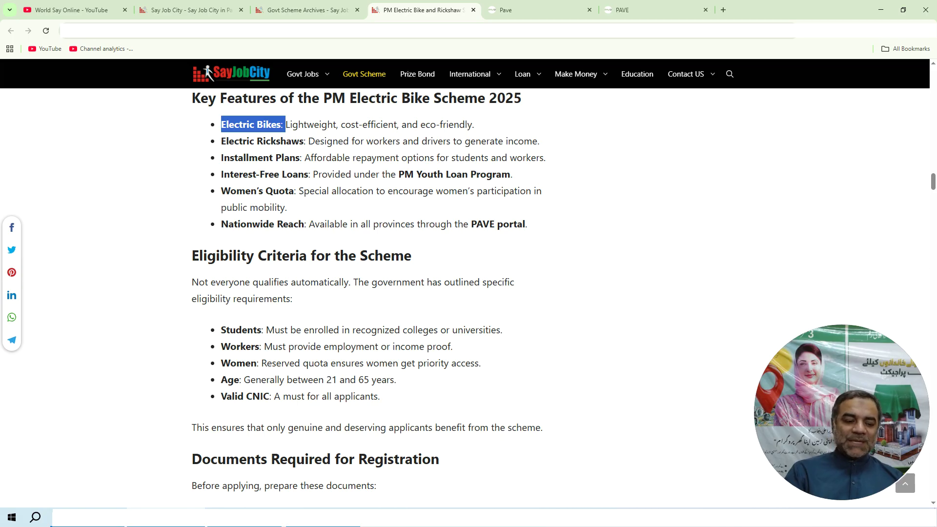
{"action": "scroll", "coordinate": [369, 293], "scroll_direction": "down", "scroll_amount": 8}
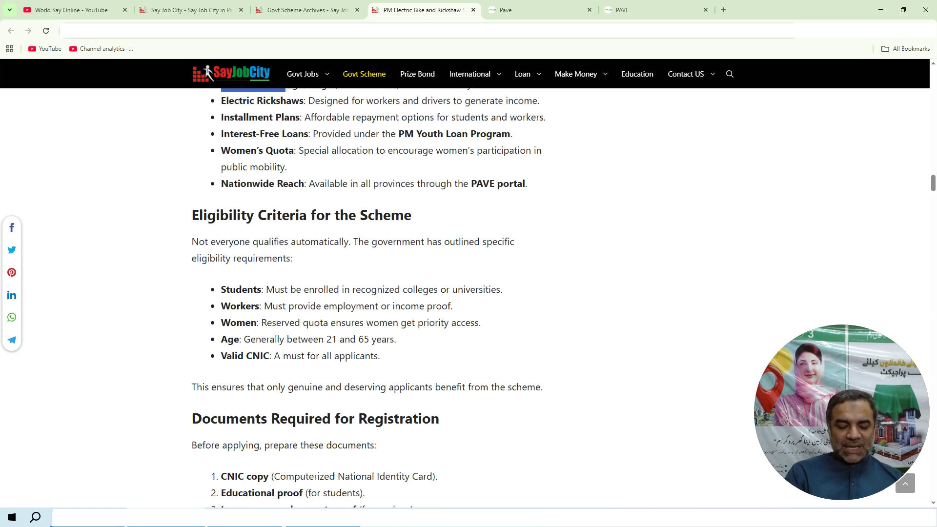
{"action": "scroll", "coordinate": [369, 293], "scroll_direction": "down", "scroll_amount": 2}
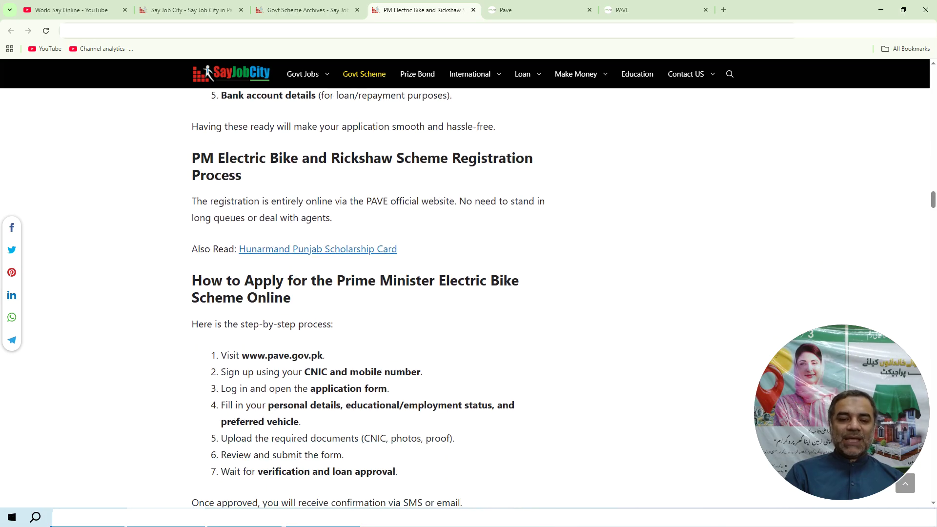
Read the online application steps, the loan and installment plan, and the list of partner banks in the electric bike article
{"action": "scroll", "coordinate": [369, 293], "scroll_direction": "down", "scroll_amount": 3}
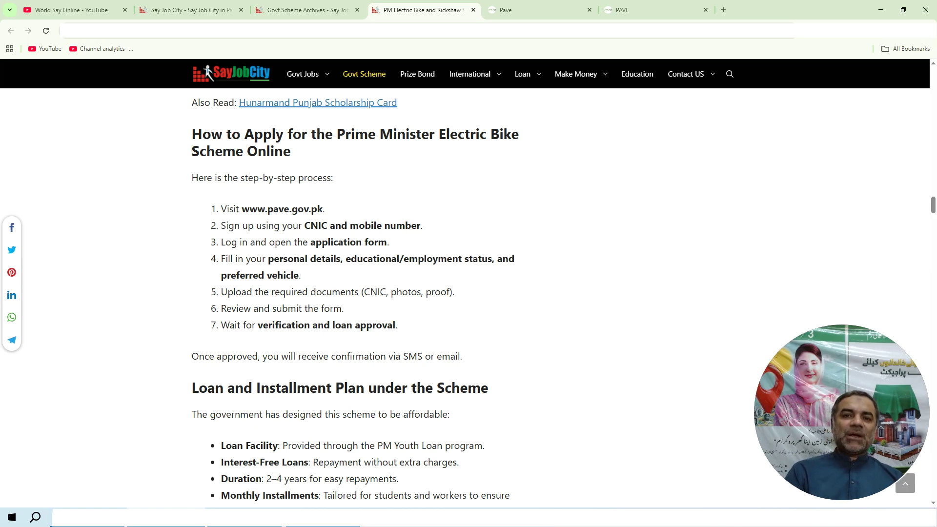
{"action": "scroll", "coordinate": [469, 293], "scroll_direction": "down", "scroll_amount": 4}
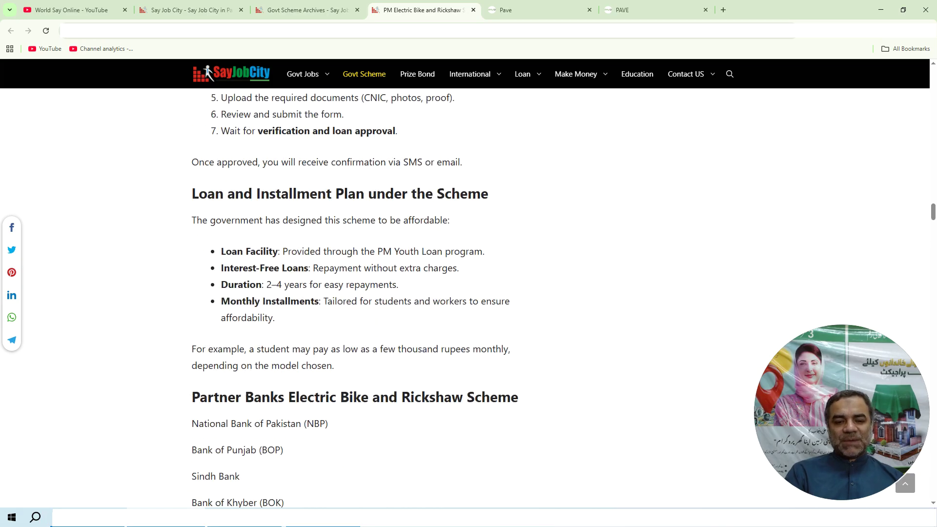
{"action": "scroll", "coordinate": [355, 293], "scroll_direction": "down", "scroll_amount": 2}
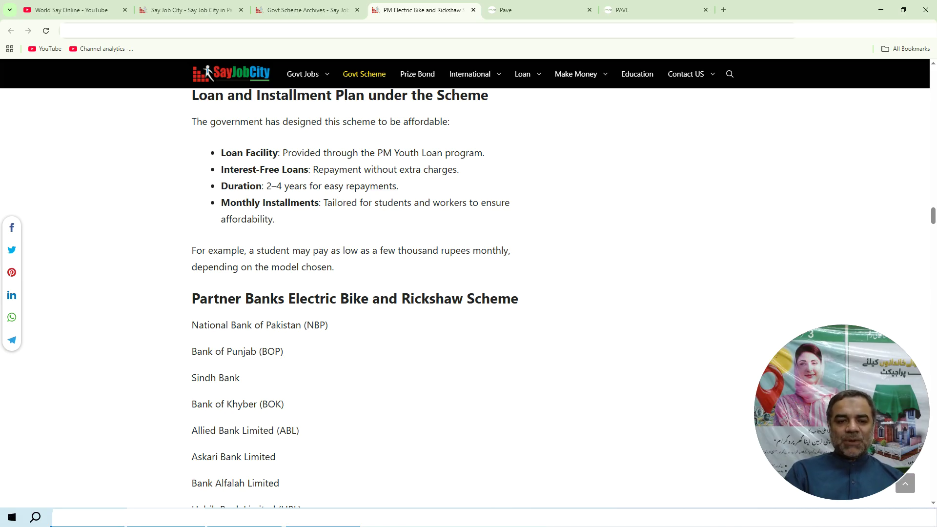
{"action": "scroll", "coordinate": [379, 322], "scroll_direction": "down", "scroll_amount": 3}
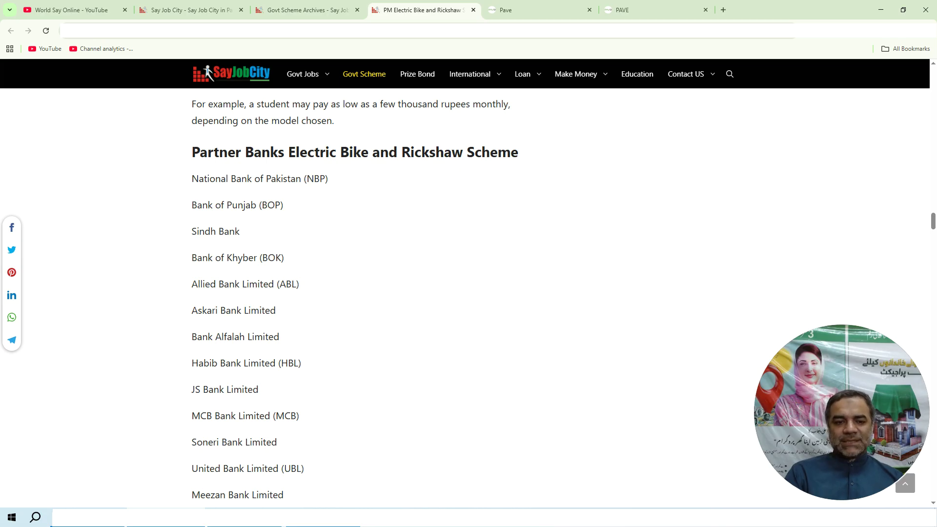
{"action": "scroll", "coordinate": [247, 360], "scroll_direction": "down", "scroll_amount": 1}
{"action": "scroll", "coordinate": [355, 300], "scroll_direction": "down", "scroll_amount": 1}
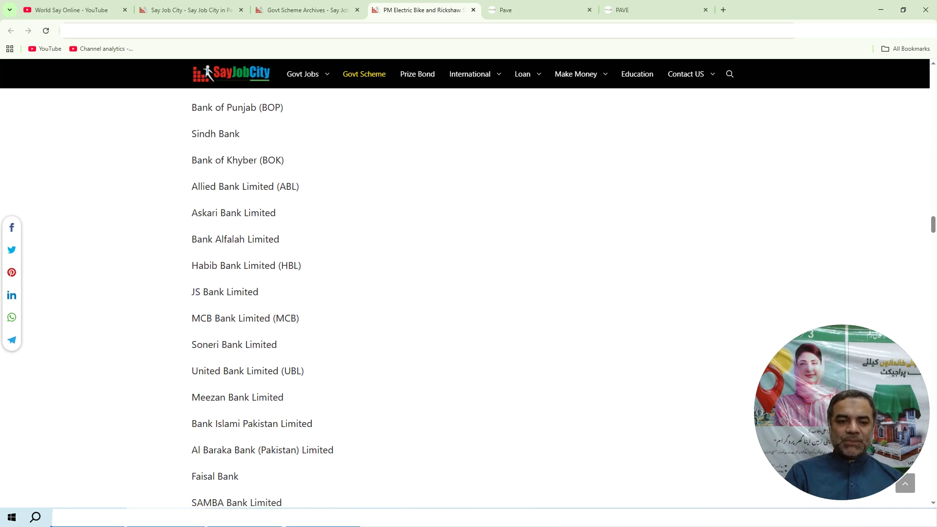
{"action": "scroll", "coordinate": [371, 298], "scroll_direction": "down", "scroll_amount": 1}
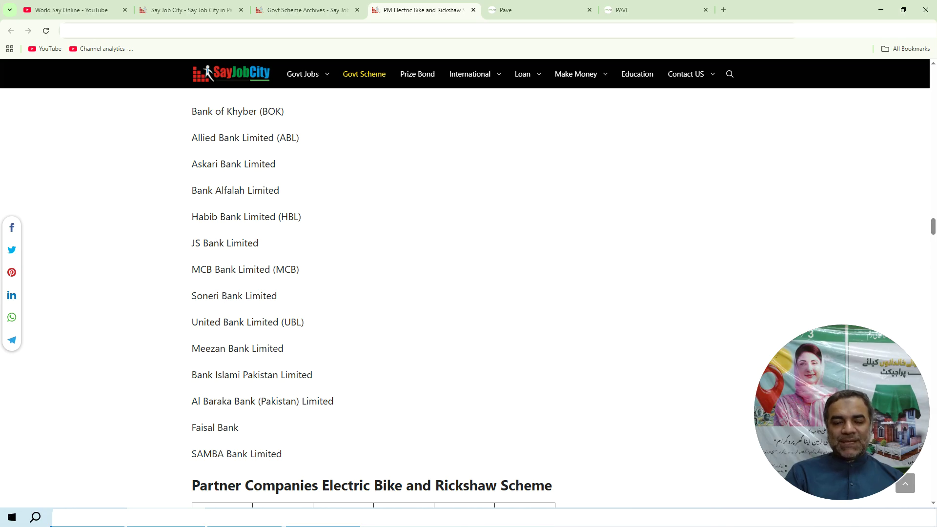
Look through the Partner Companies table, including each company's city and contact details
{"action": "scroll", "coordinate": [374, 304], "scroll_direction": "down", "scroll_amount": 6}
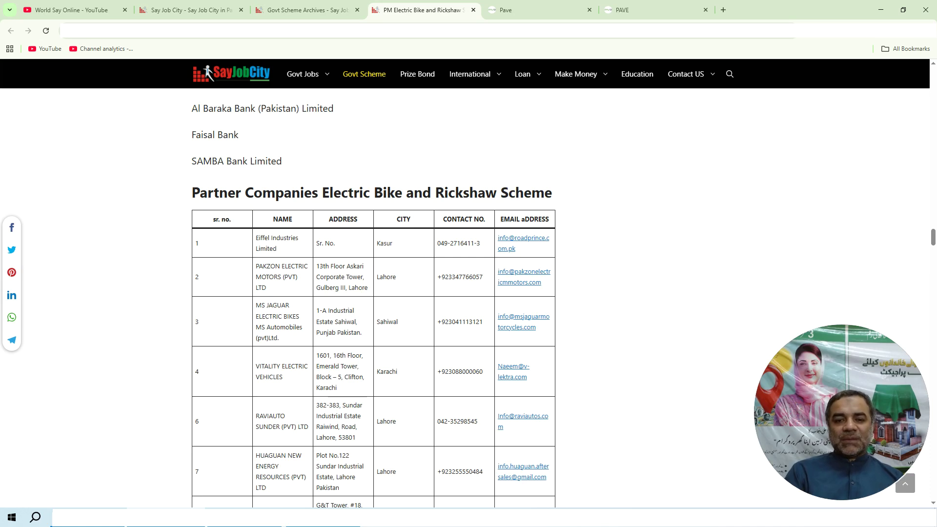
{"action": "scroll", "coordinate": [374, 300], "scroll_direction": "down", "scroll_amount": 2}
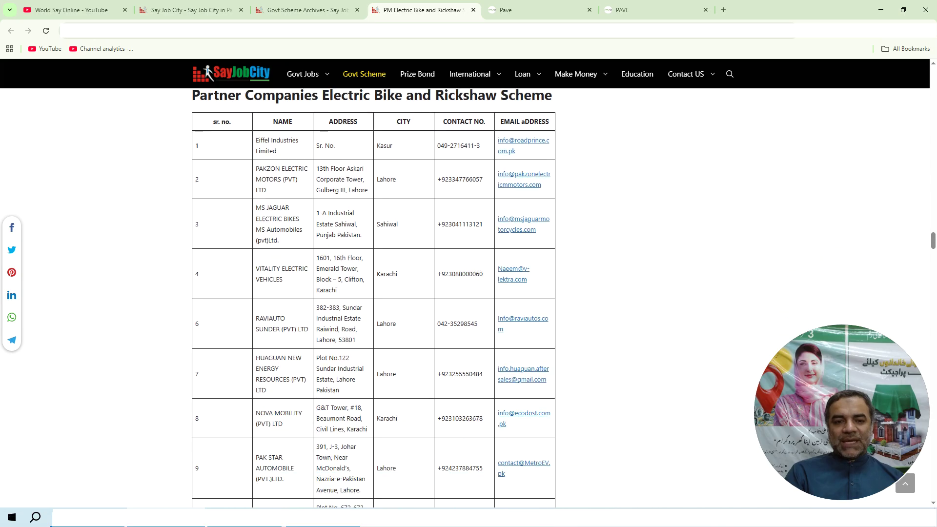
{"action": "scroll", "coordinate": [410, 244], "scroll_direction": "down", "scroll_amount": 1}
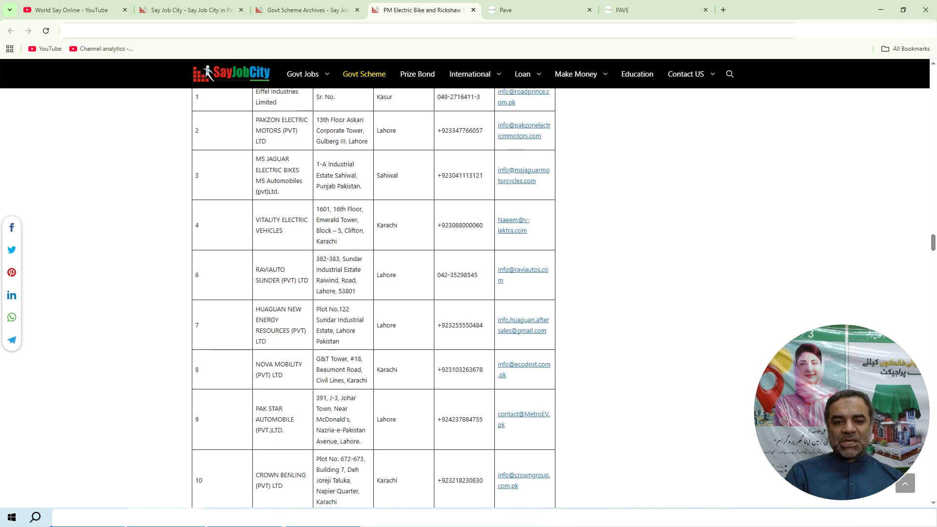
{"action": "scroll", "coordinate": [414, 264], "scroll_direction": "down", "scroll_amount": 4}
{"action": "scroll", "coordinate": [425, 355], "scroll_direction": "down", "scroll_amount": 4}
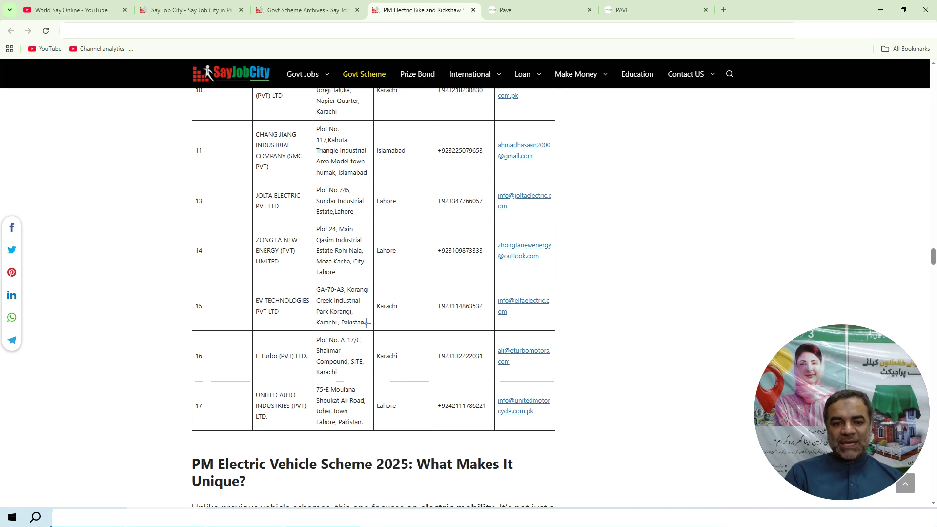
Skim the remaining article sections on student support, important dates, common mistakes and the registration guide, down to the Conclusion
{"action": "scroll", "coordinate": [359, 290], "scroll_direction": "down", "scroll_amount": 3}
{"action": "scroll", "coordinate": [373, 298], "scroll_direction": "down", "scroll_amount": 11}
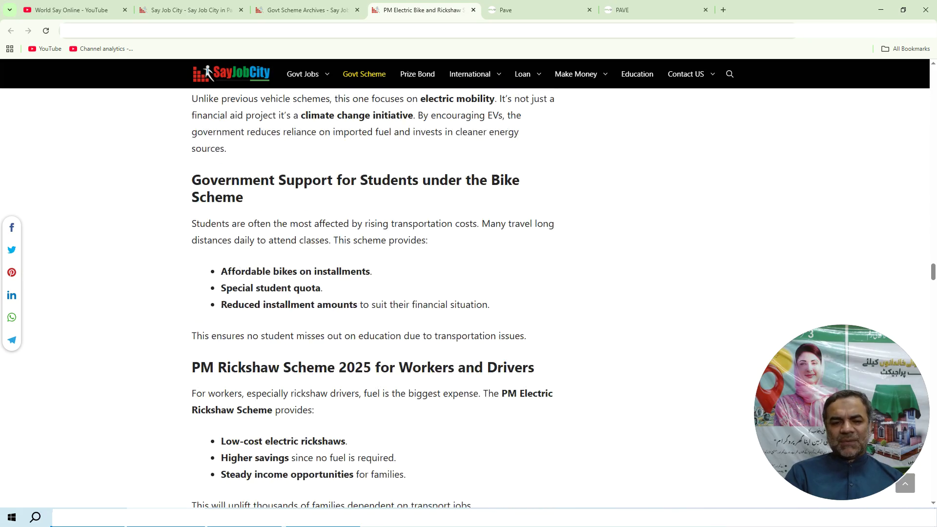
{"action": "scroll", "coordinate": [374, 298], "scroll_direction": "down", "scroll_amount": 8}
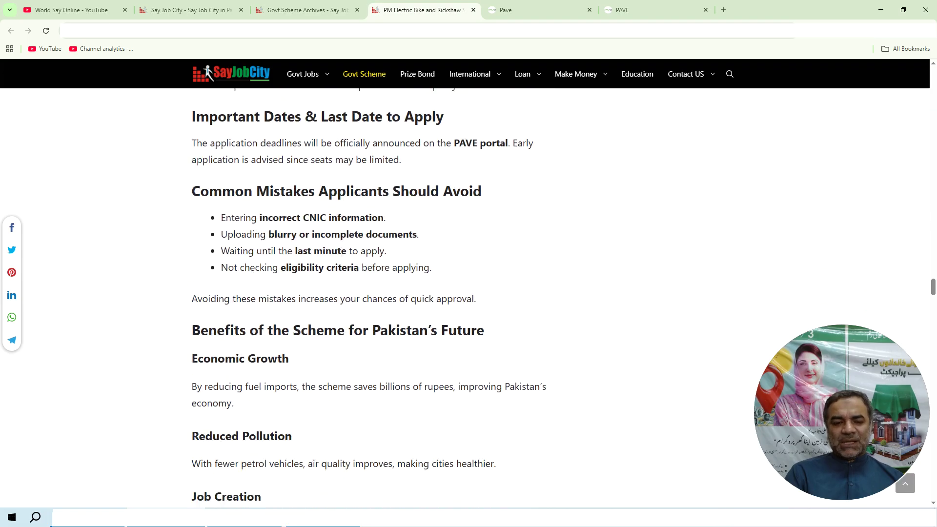
{"action": "scroll", "coordinate": [374, 298], "scroll_direction": "down", "scroll_amount": 7}
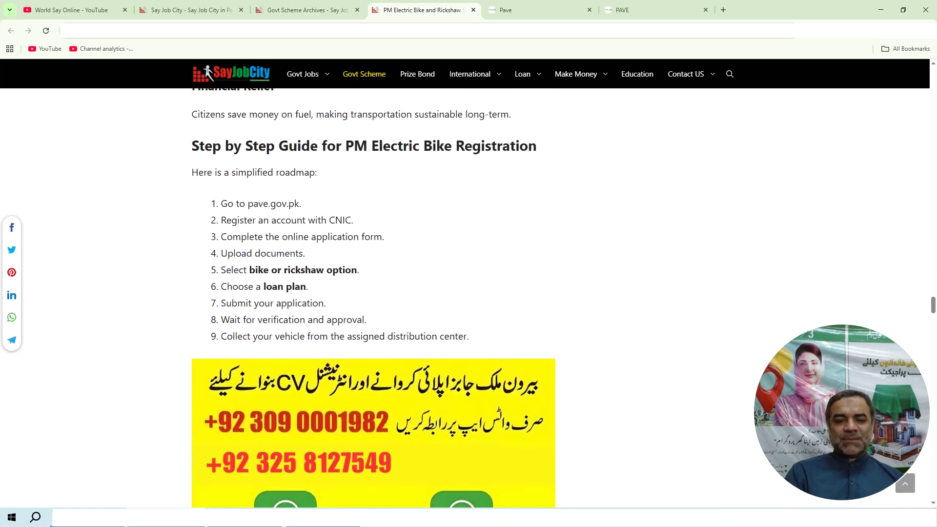
{"action": "scroll", "coordinate": [374, 298], "scroll_direction": "down", "scroll_amount": 2}
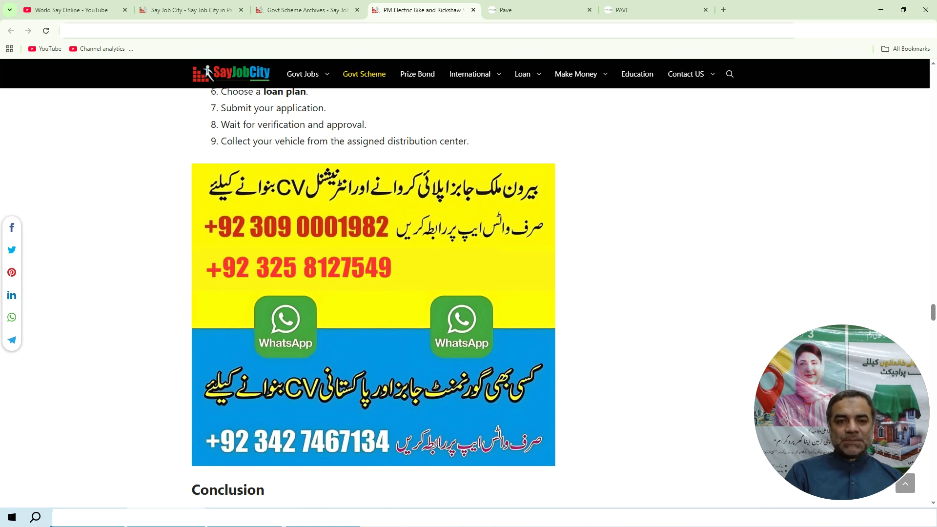
{"action": "scroll", "coordinate": [283, 374], "scroll_direction": "down", "scroll_amount": 8}
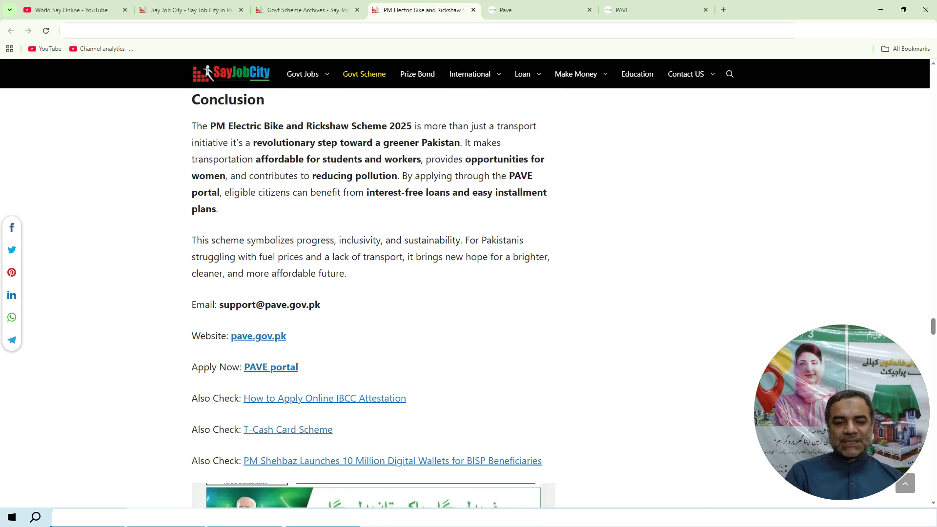
Open the PAVE portal's Signup form and examine the gender, vehicle ownership and previous loan fields without choosing any answers
{"action": "left_click", "coordinate": [283, 375]}
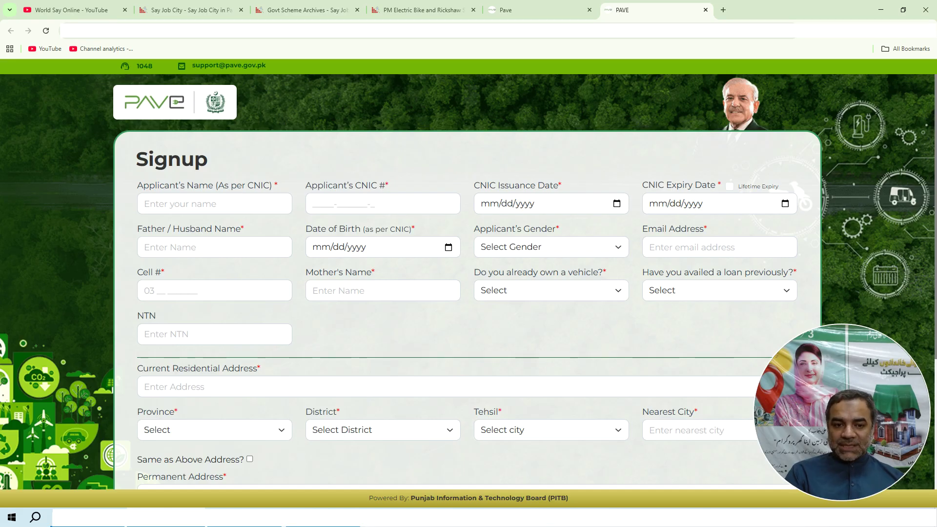
{"action": "left_click", "coordinate": [536, 252]}
{"action": "left_click", "coordinate": [535, 252]}
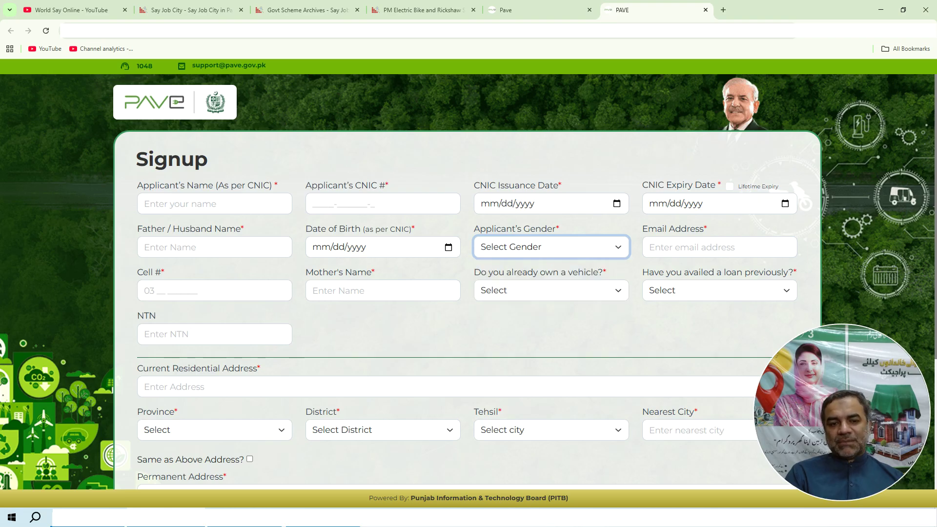
{"action": "left_click", "coordinate": [549, 292]}
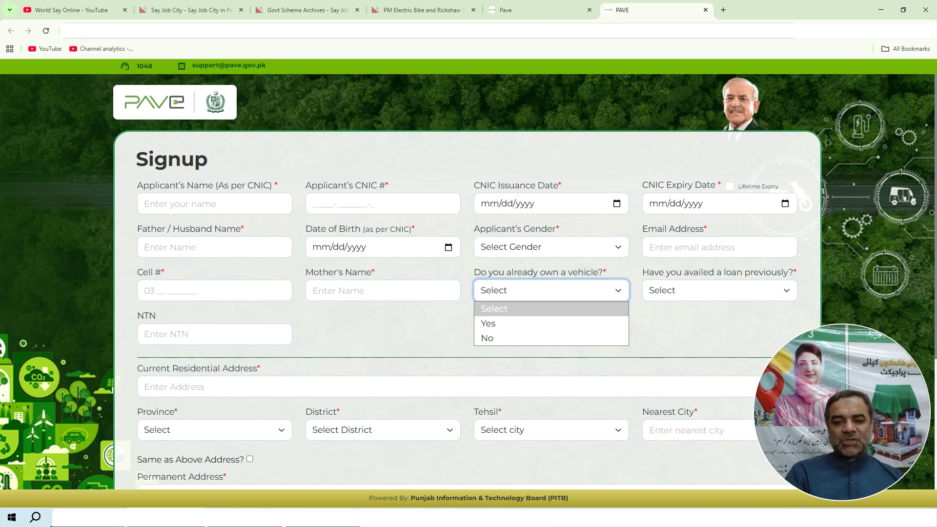
{"action": "key", "text": "Escape"}
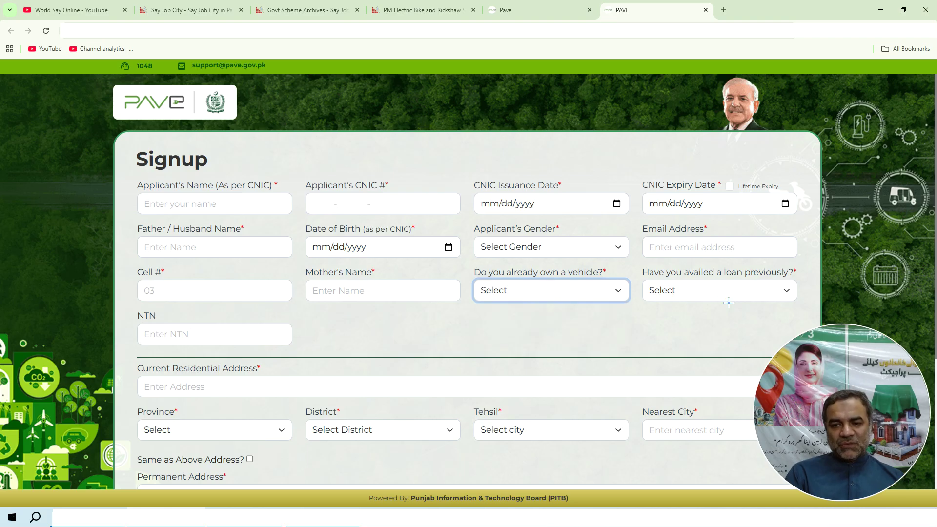
{"action": "left_click", "coordinate": [720, 291]}
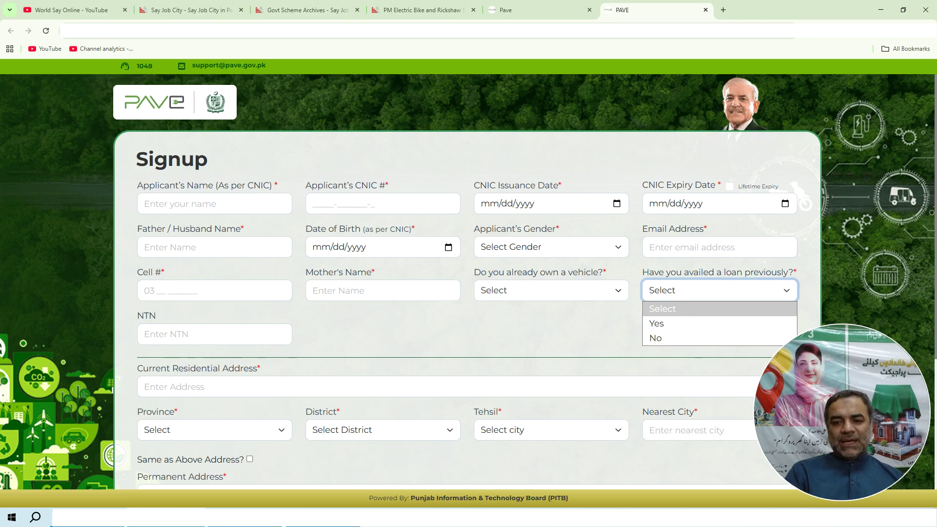
{"action": "key", "text": "Escape"}
Set the current residential address to province PUNJAB, district GUJRANWALA and tehsil GUJRANWALA, leaving the nearest city blank
{"action": "scroll", "coordinate": [789, 466], "scroll_direction": "down", "scroll_amount": 2}
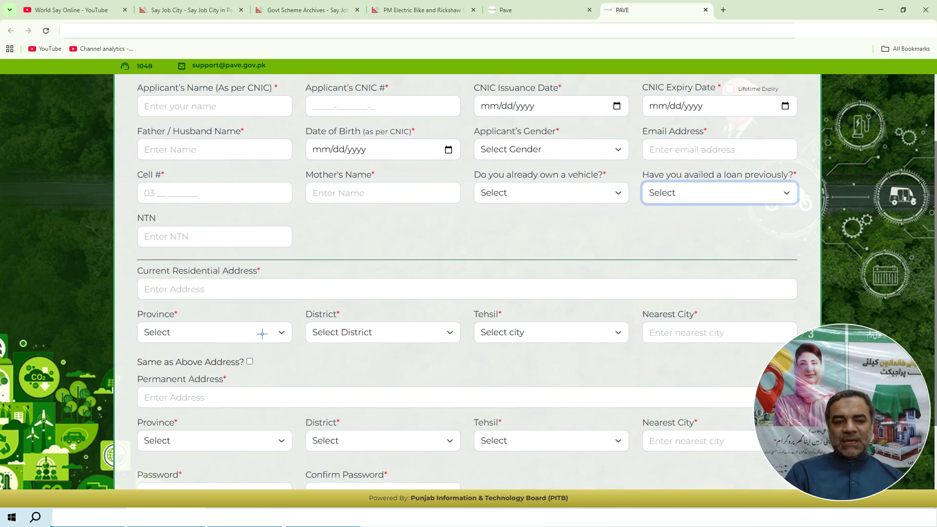
{"action": "scroll", "coordinate": [247, 300], "scroll_direction": "down", "scroll_amount": 2}
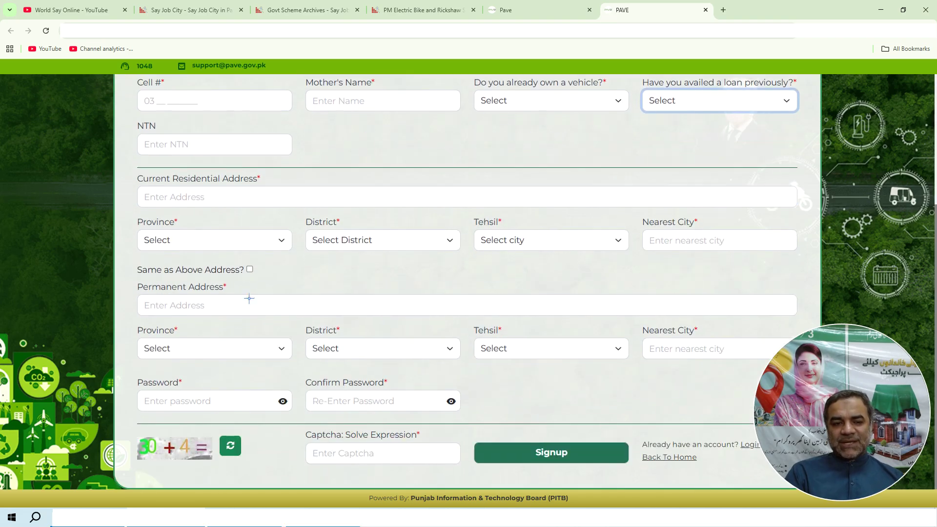
{"action": "left_click", "coordinate": [234, 242]}
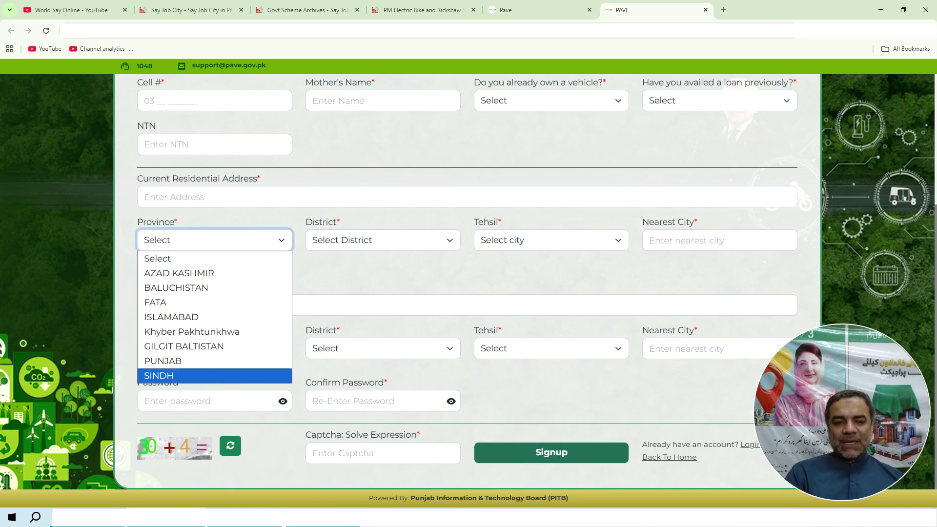
{"action": "left_click", "coordinate": [216, 362]}
{"action": "left_click", "coordinate": [355, 242]}
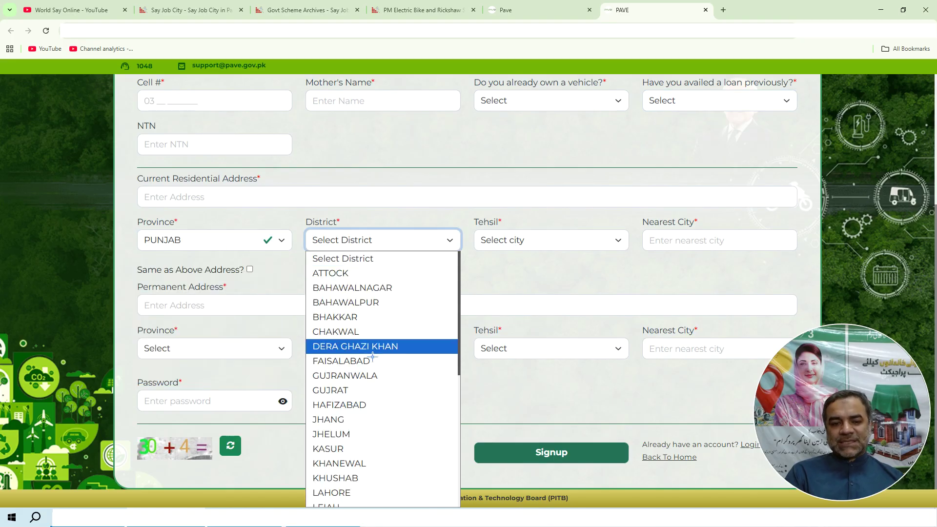
{"action": "left_click", "coordinate": [376, 376]}
{"action": "left_click", "coordinate": [522, 248]}
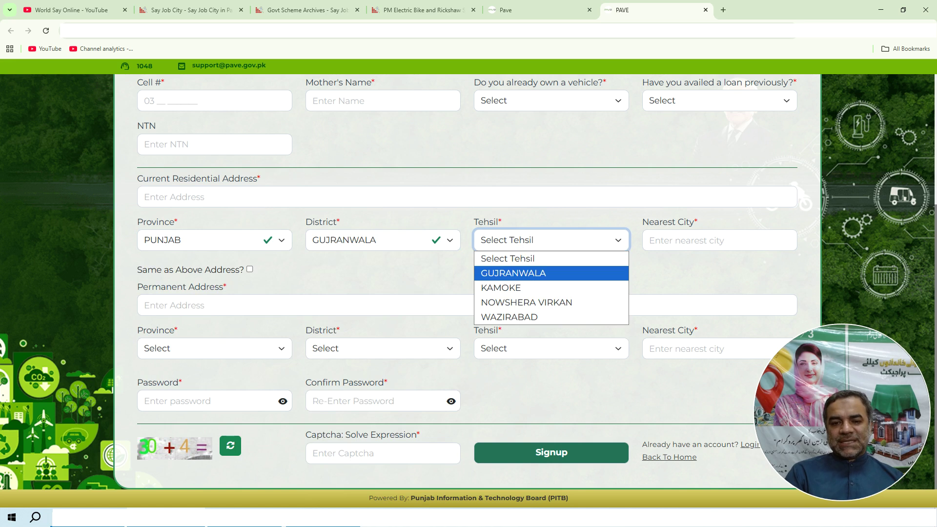
{"action": "left_click", "coordinate": [528, 273]}
{"action": "left_click", "coordinate": [656, 246]}
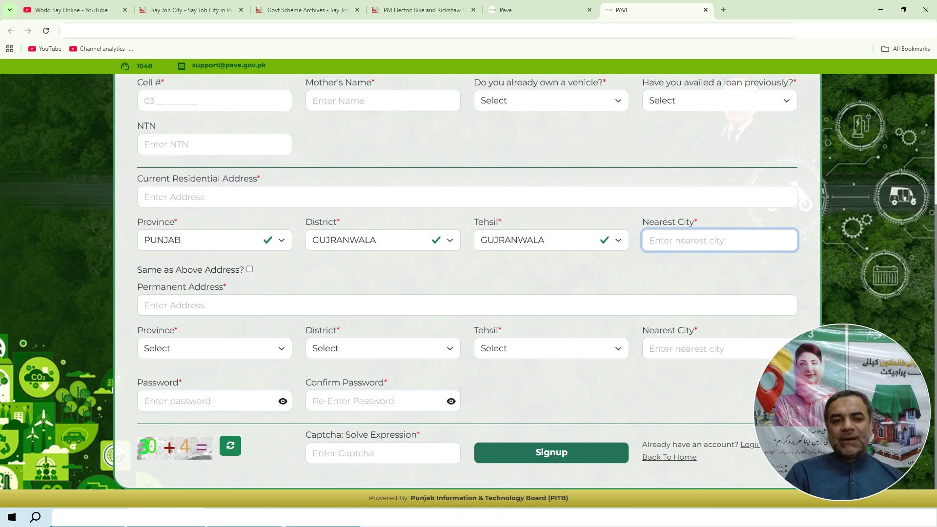
Set the permanent address province to PUNJAB in the signup form
{"action": "left_click", "coordinate": [244, 351]}
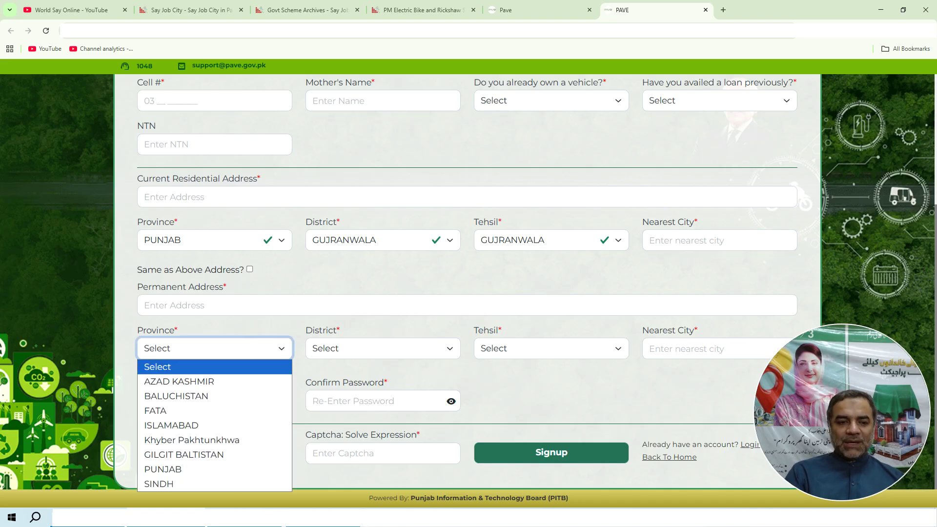
{"action": "left_click", "coordinate": [225, 469]}
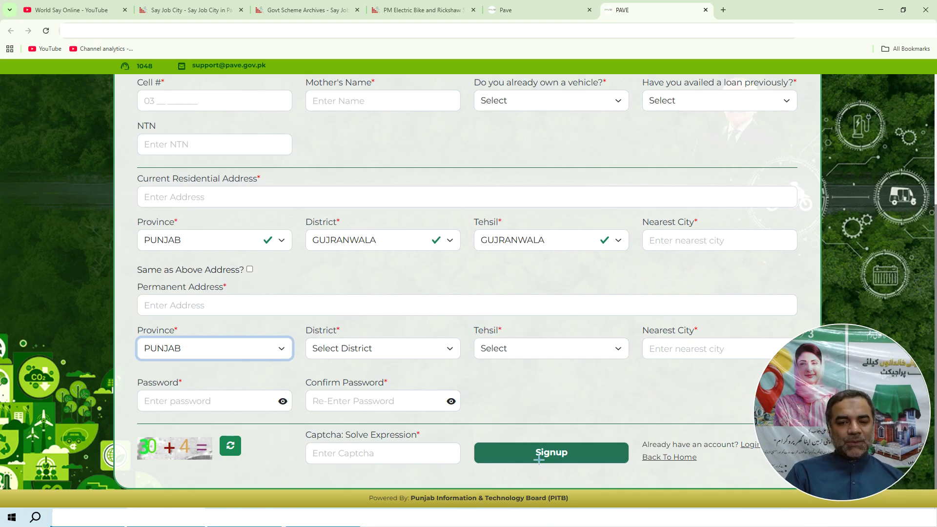
{"action": "left_click", "coordinate": [464, 405]}
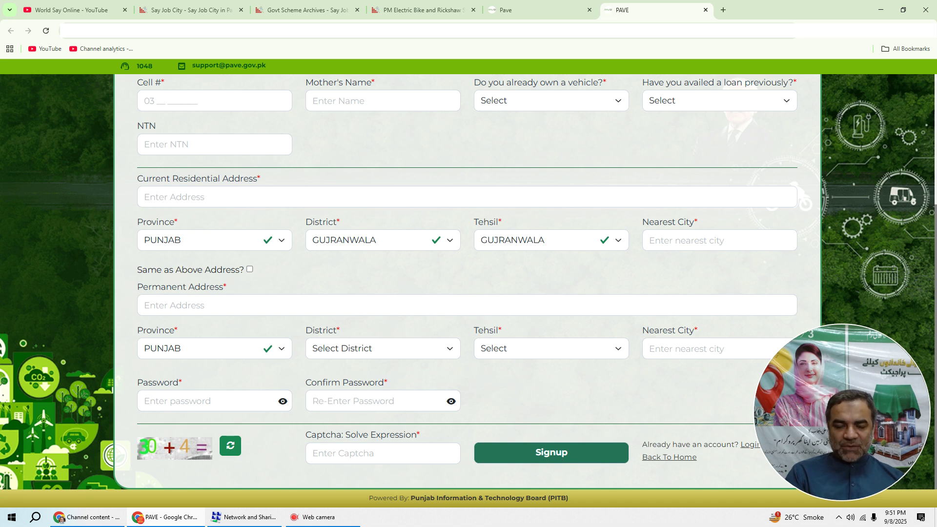
Leave the signup form for the PAVE home page and log in to the applicant account
{"action": "left_click", "coordinate": [659, 460]}
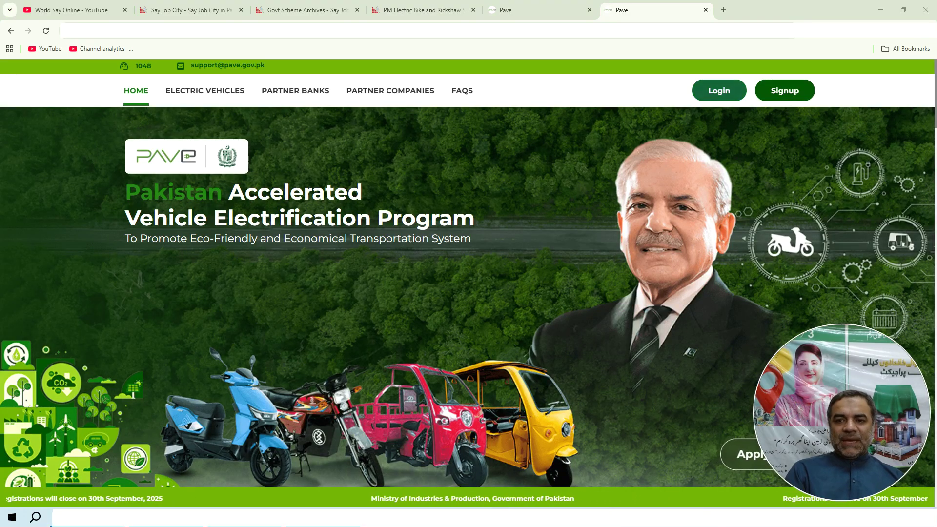
{"action": "left_click", "coordinate": [719, 90]}
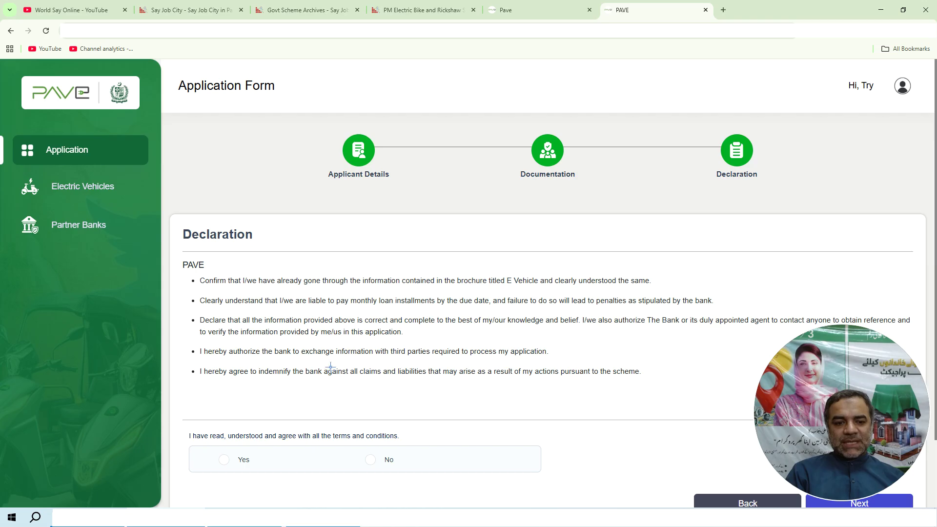
Step back from the application form's Declaration through Section G - Documentation to the applicant details
{"action": "left_click", "coordinate": [748, 503]}
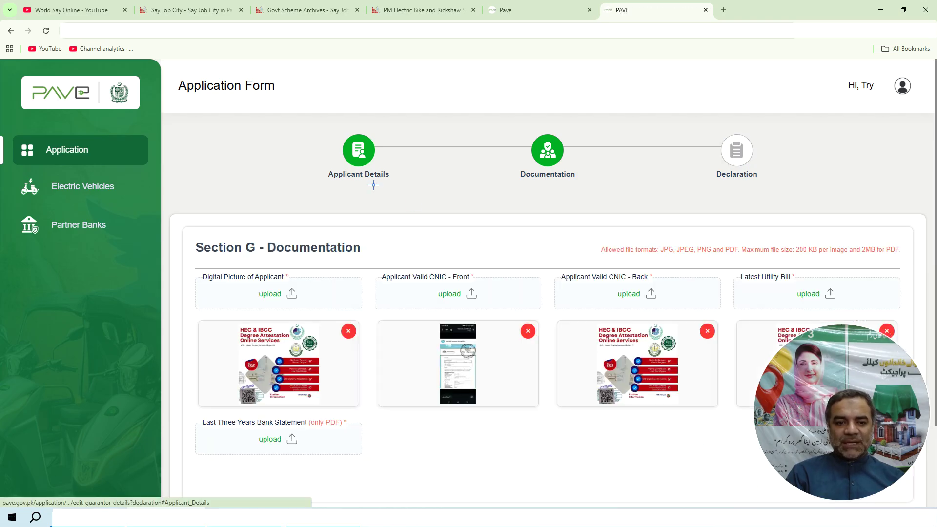
{"action": "scroll", "coordinate": [373, 184], "scroll_direction": "down", "scroll_amount": 3}
{"action": "left_click", "coordinate": [729, 430]}
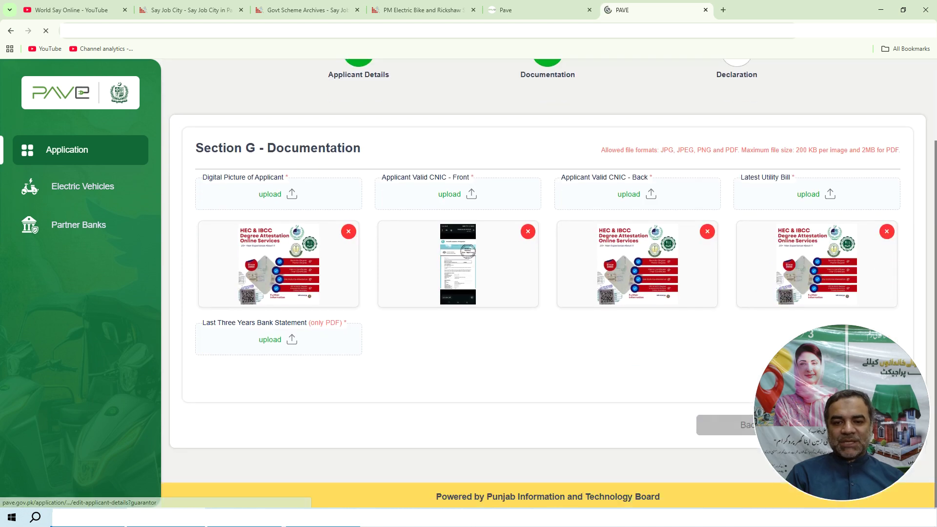
Check the Applying For section's finance method, list of banks, application type and employment type, down to Section A - Other Details
{"action": "scroll", "coordinate": [221, 240], "scroll_direction": "down", "scroll_amount": 1}
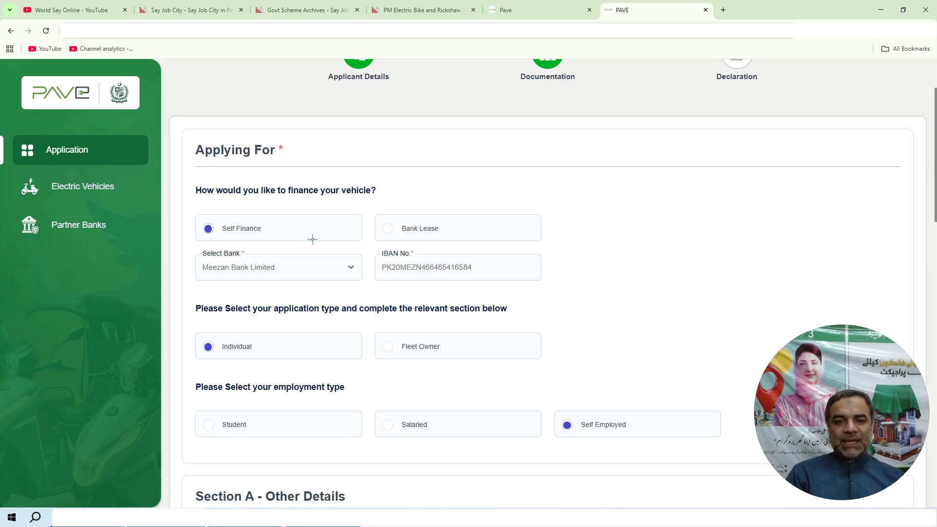
{"action": "left_click", "coordinate": [297, 273]}
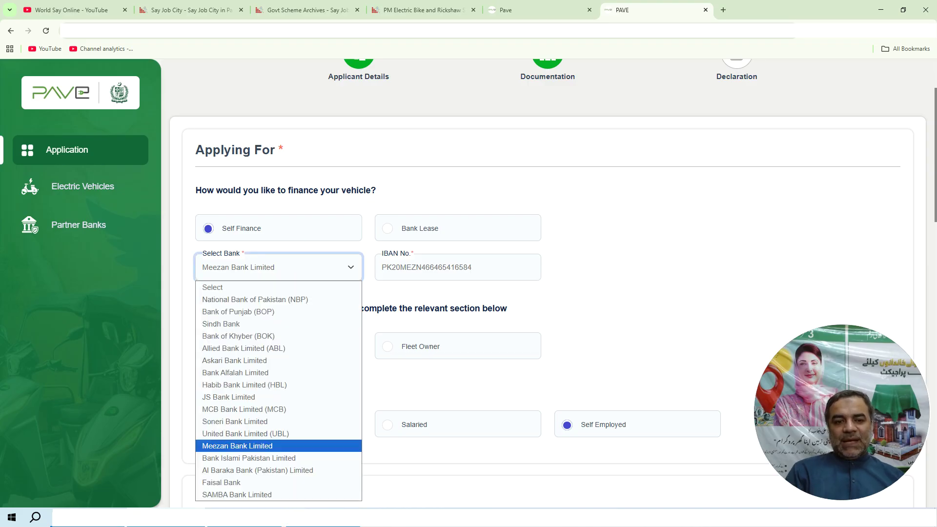
{"action": "key", "text": "Escape"}
{"action": "scroll", "coordinate": [314, 282], "scroll_direction": "down", "scroll_amount": 2}
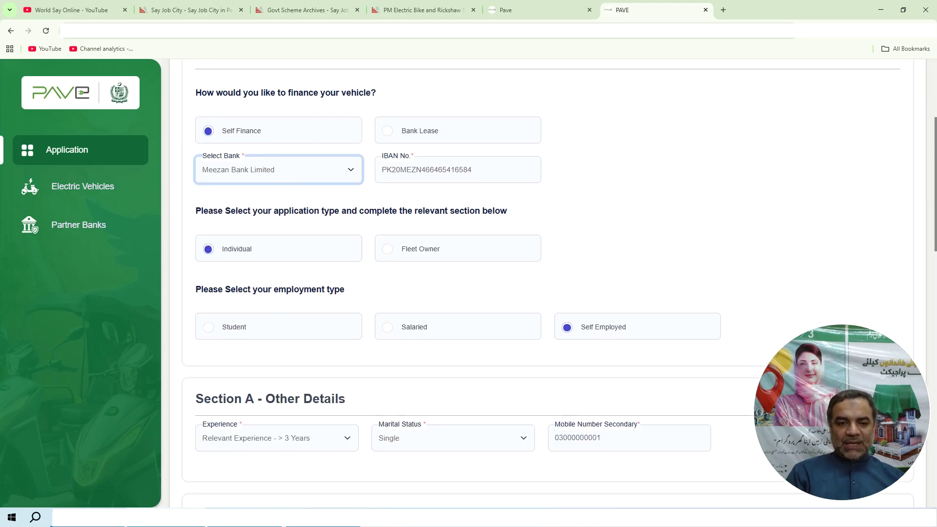
{"action": "scroll", "coordinate": [314, 282], "scroll_direction": "down", "scroll_amount": 2}
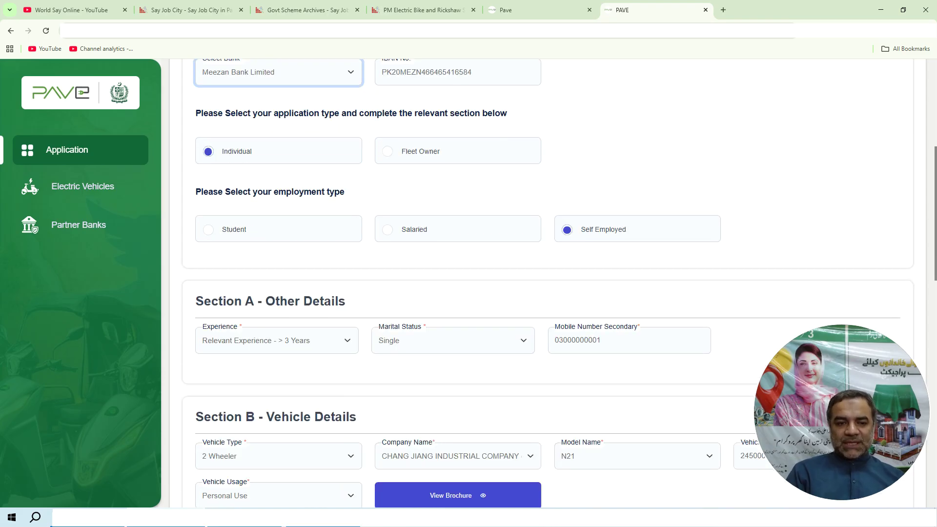
Examine Section B - Vehicle Details and the list of banks offered under Choice of Bank for Loan, leaving the bank unselected
{"action": "scroll", "coordinate": [403, 255], "scroll_direction": "down", "scroll_amount": 3}
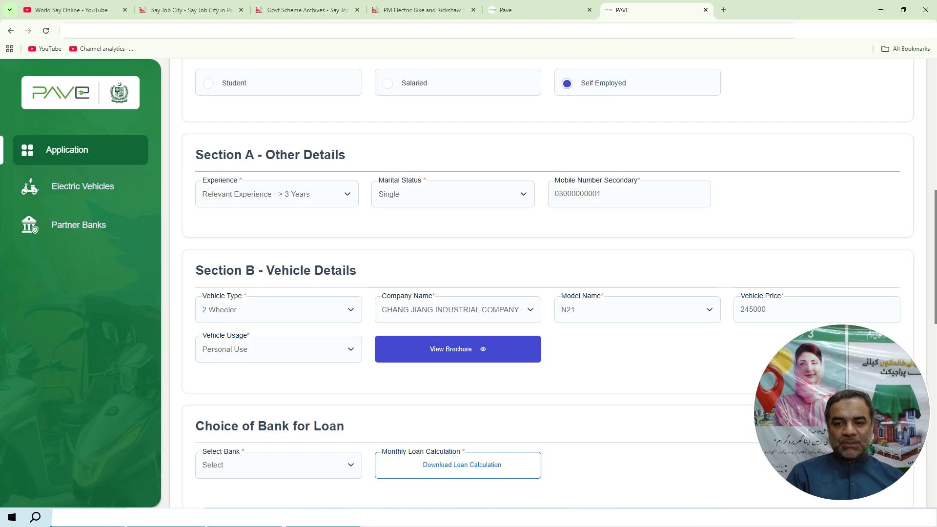
{"action": "scroll", "coordinate": [560, 289], "scroll_direction": "down", "scroll_amount": 4}
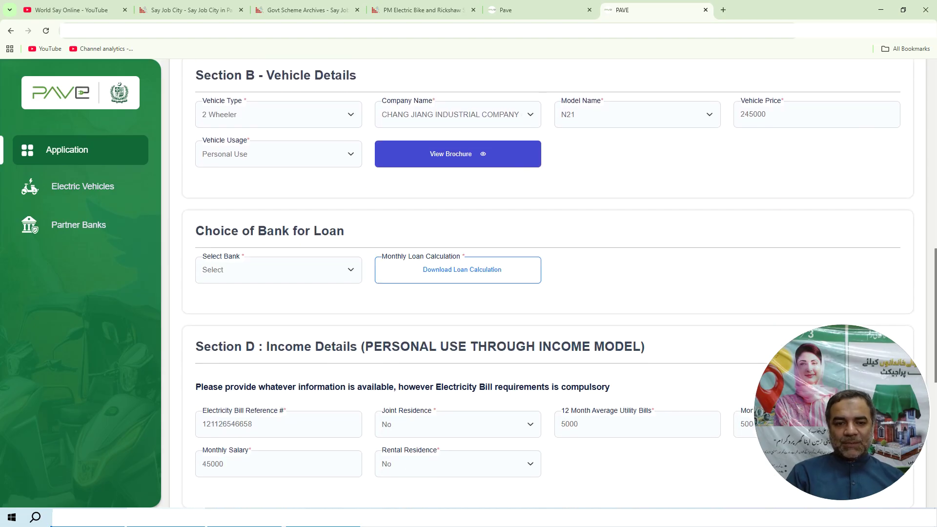
{"action": "scroll", "coordinate": [547, 284], "scroll_direction": "down", "scroll_amount": 1}
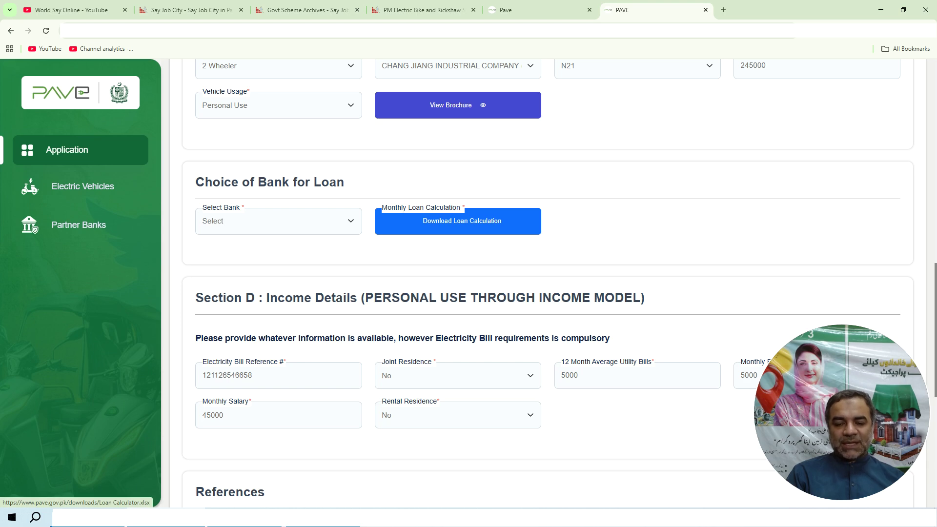
{"action": "left_click", "coordinate": [278, 220]}
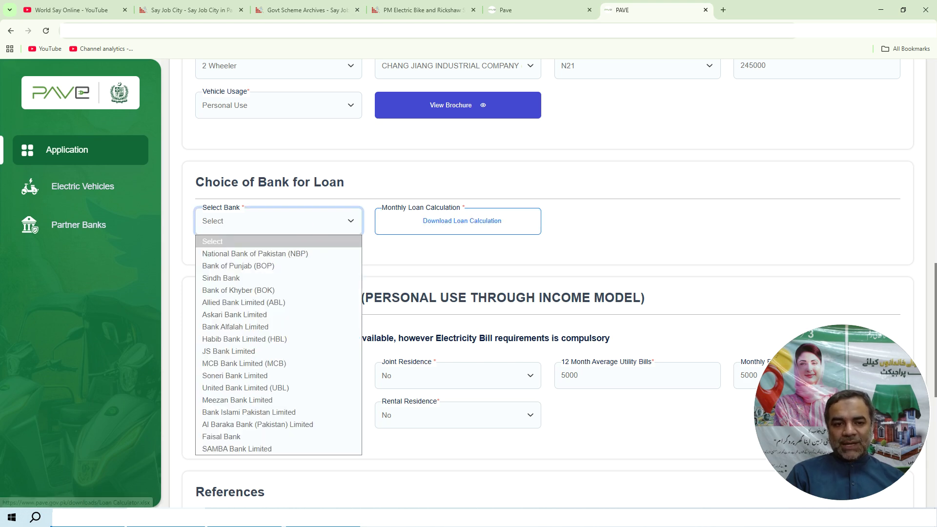
{"action": "key", "text": "Escape"}
Review the Section D income details and both references, and continue to the Documentation stage
{"action": "scroll", "coordinate": [547, 283], "scroll_direction": "down", "scroll_amount": 2}
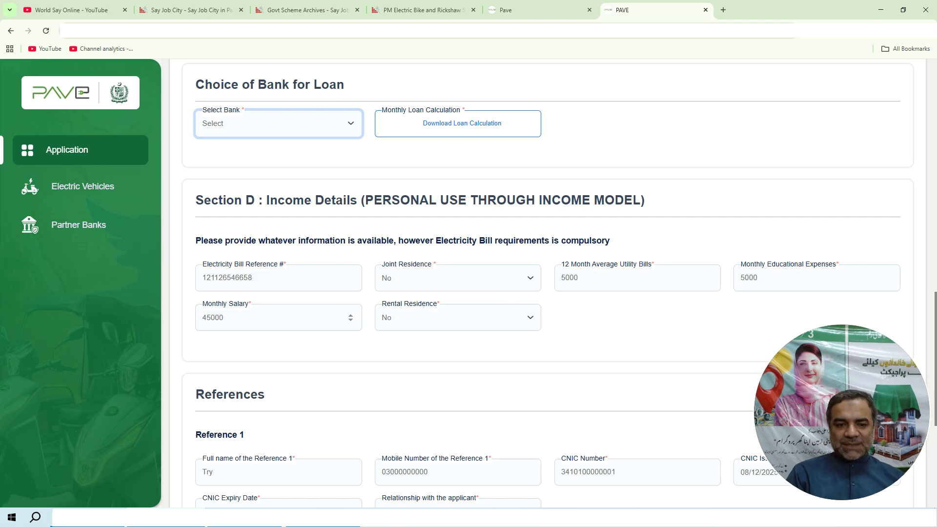
{"action": "scroll", "coordinate": [350, 318], "scroll_direction": "down", "scroll_amount": 3}
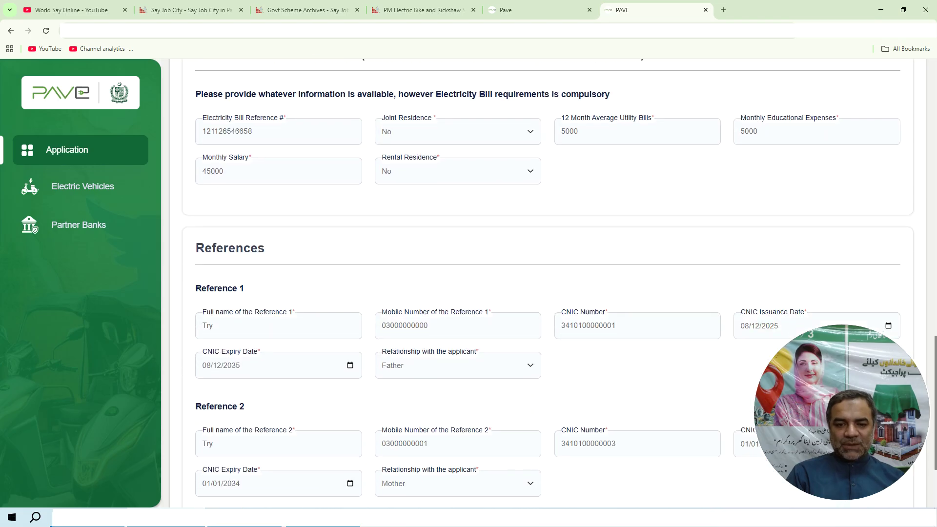
{"action": "scroll", "coordinate": [546, 283], "scroll_direction": "down", "scroll_amount": 3}
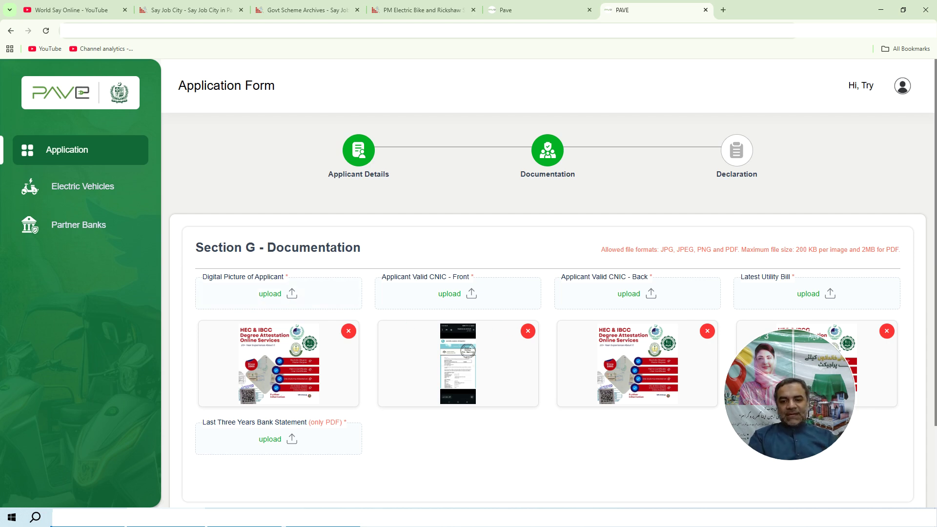
Check the required uploads in Section G - Documentation and proceed to the Declaration to review its terms
{"action": "scroll", "coordinate": [547, 283], "scroll_direction": "down", "scroll_amount": 2}
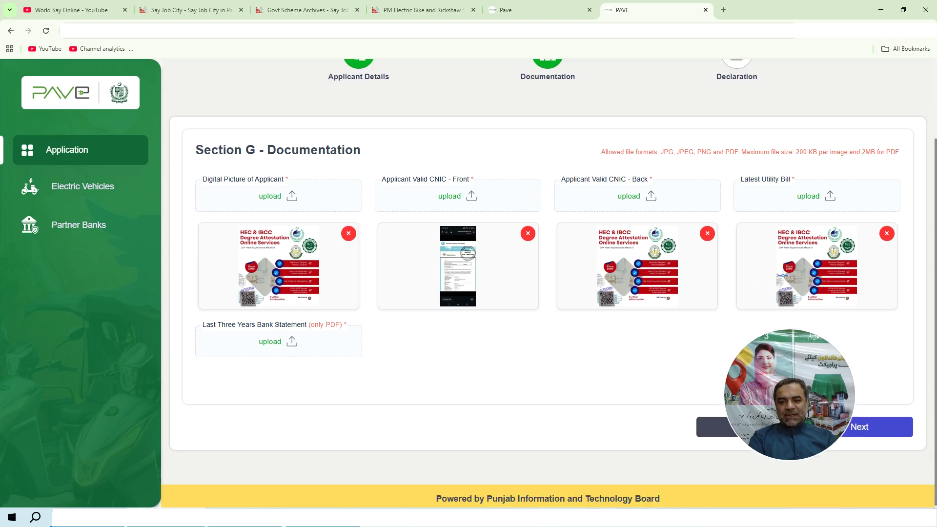
{"action": "left_click", "coordinate": [864, 423]}
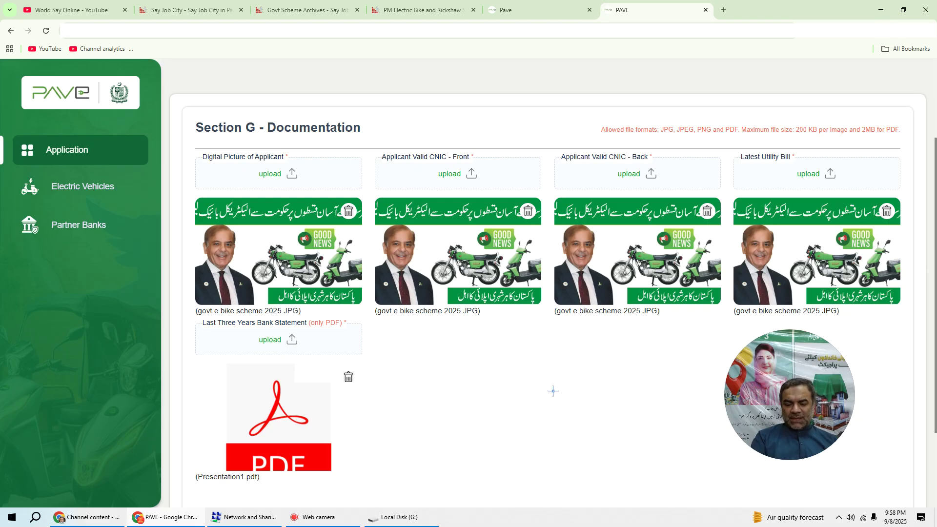
{"action": "scroll", "coordinate": [660, 290], "scroll_direction": "down", "scroll_amount": 1}
{"action": "scroll", "coordinate": [594, 299], "scroll_direction": "down", "scroll_amount": 1}
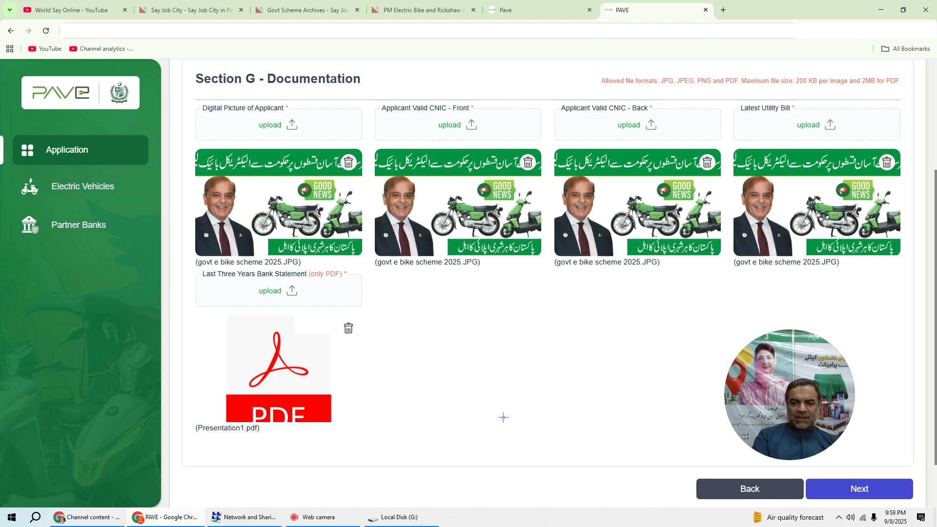
{"action": "left_click", "coordinate": [859, 490]}
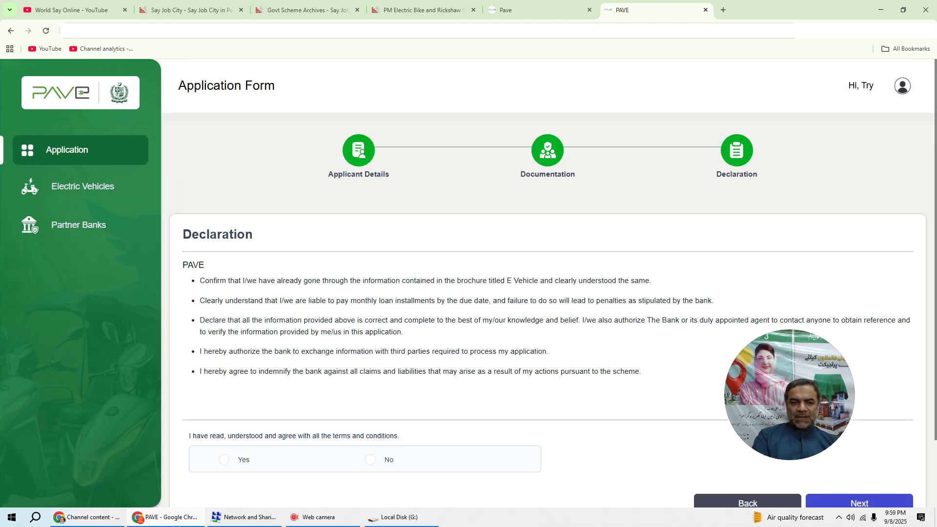
{"action": "scroll", "coordinate": [221, 386], "scroll_direction": "down", "scroll_amount": 2}
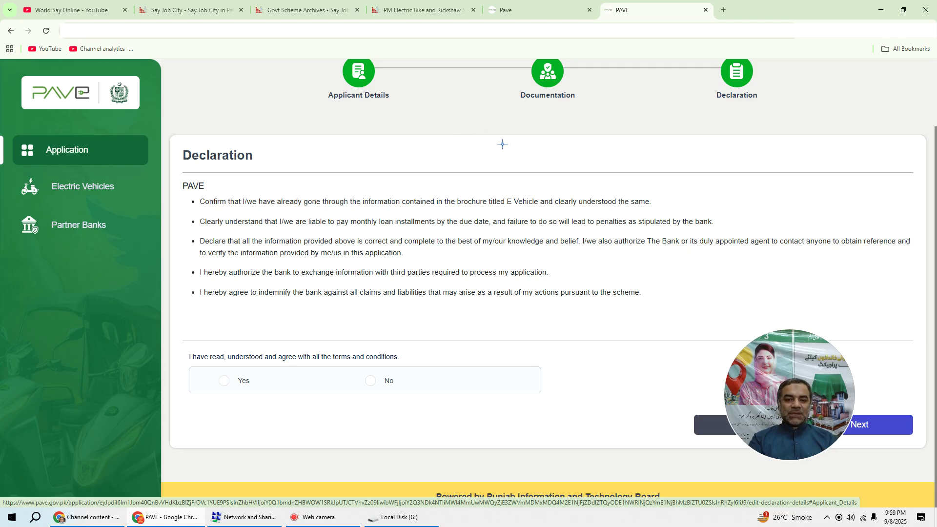
Return to the PAVE home page and review the two-wheeler and three-wheeler scheme benefits and eligibility
{"action": "left_click", "coordinate": [556, 9]}
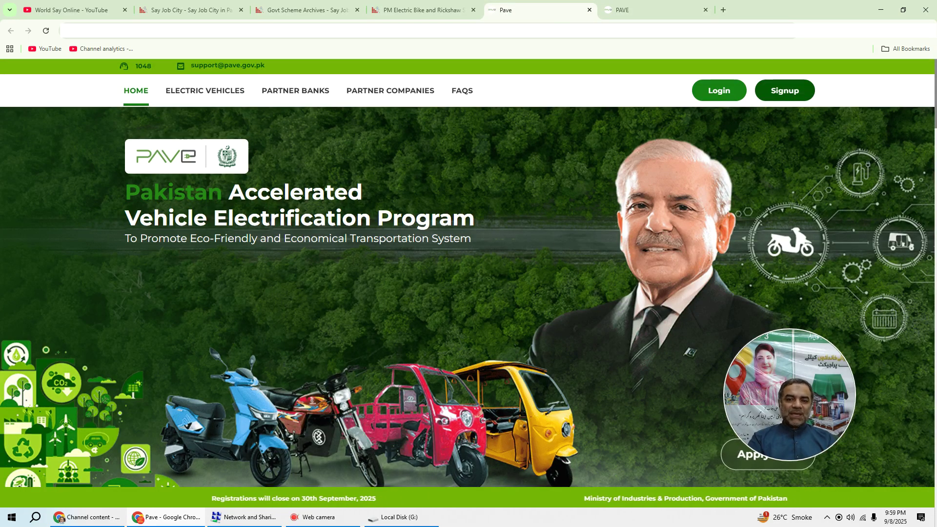
{"action": "scroll", "coordinate": [469, 308], "scroll_direction": "down", "scroll_amount": 3}
{"action": "scroll", "coordinate": [469, 308], "scroll_direction": "down", "scroll_amount": 8}
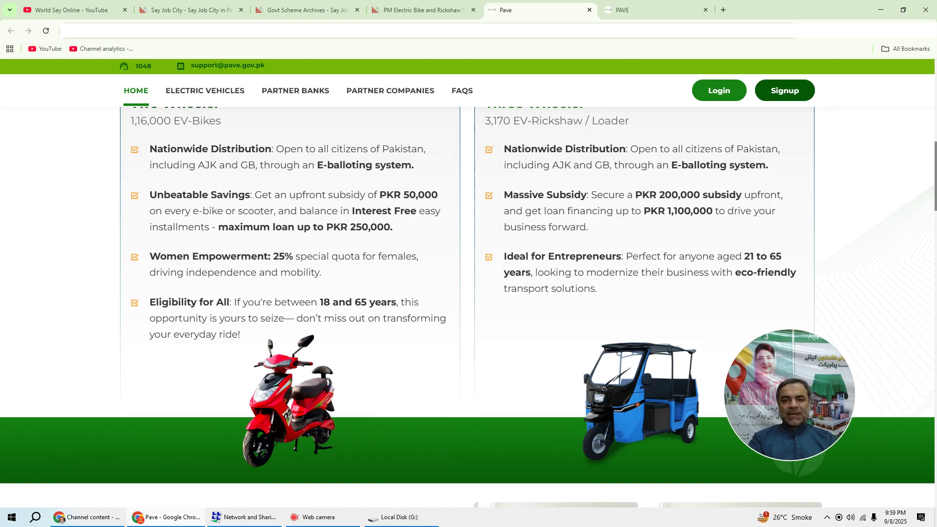
Go back to the PM Electric Bike and Rickshaw article and review its application steps and the WhatsApp contact banner
{"action": "key", "text": "ctrl+shift+Tab"}
{"action": "key", "text": "ctrl+shift+Tab"}
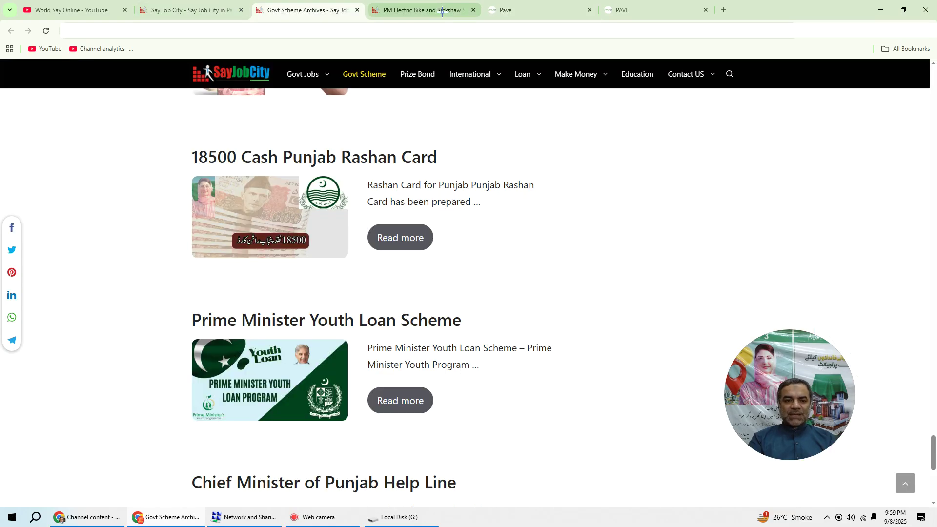
{"action": "key", "text": "ctrl+Tab"}
{"action": "scroll", "coordinate": [374, 298], "scroll_direction": "up", "scroll_amount": 12}
{"action": "scroll", "coordinate": [374, 298], "scroll_direction": "down", "scroll_amount": 5}
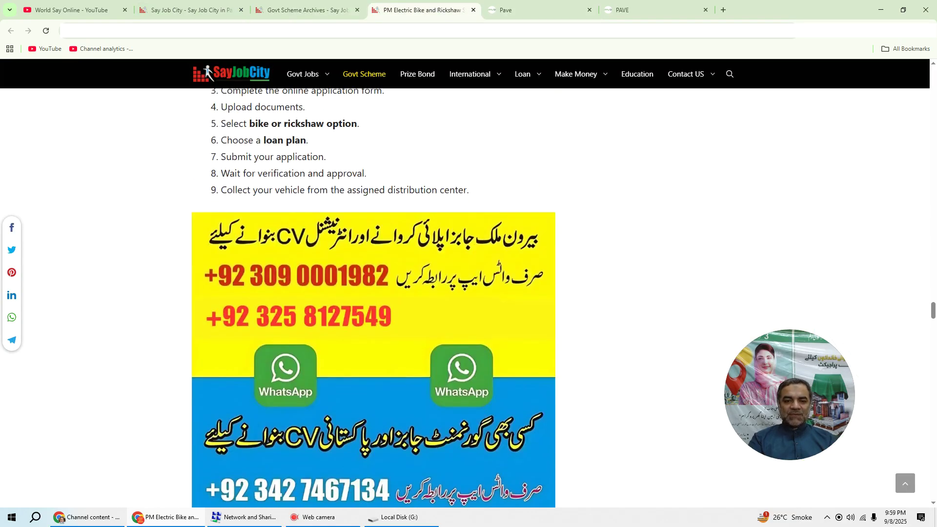
{"action": "scroll", "coordinate": [374, 297], "scroll_direction": "down", "scroll_amount": 1}
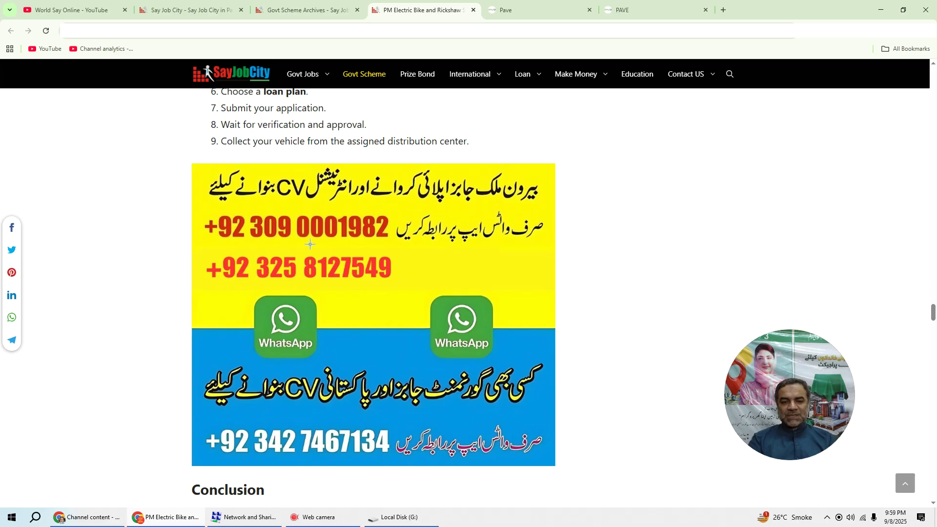
{"action": "key", "text": "ctrl"}
{"action": "key", "text": "ctrl"}
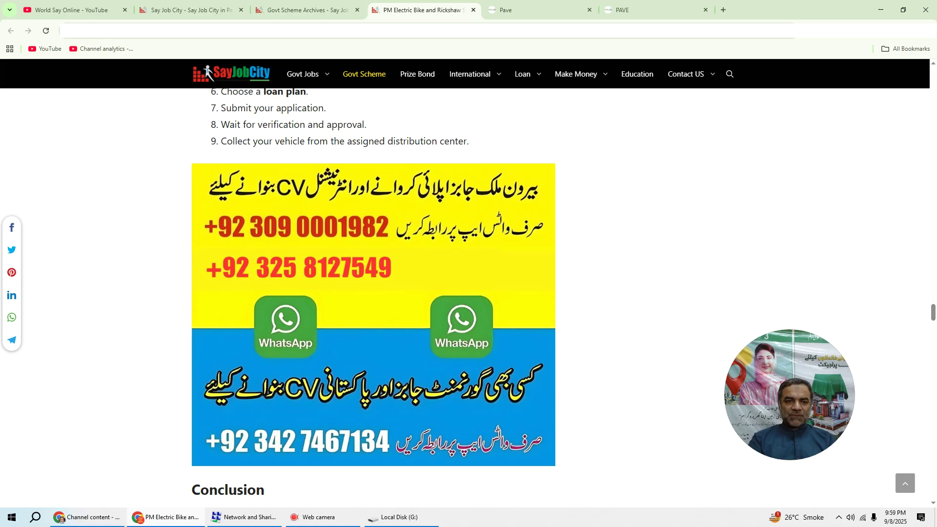
View the Say Job City home page and switch to the World Say Online YouTube channel
{"action": "left_click", "coordinate": [190, 10]}
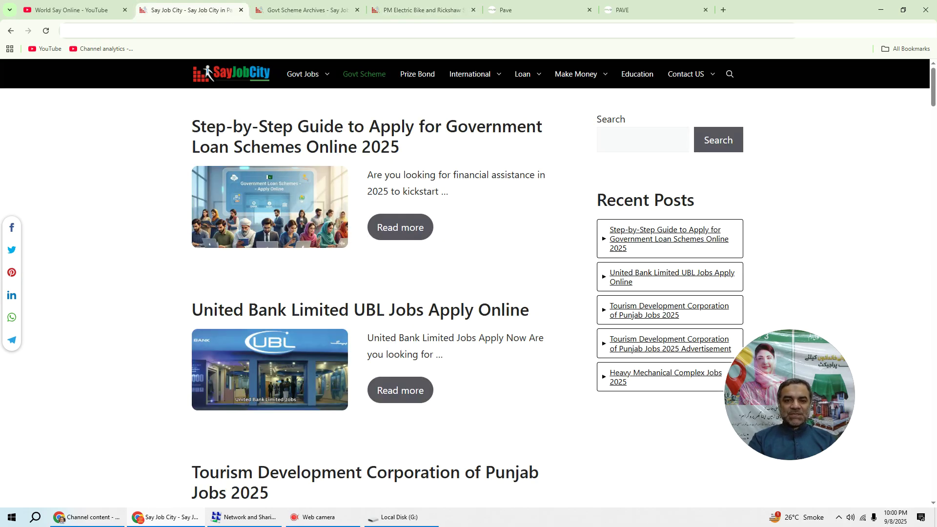
{"action": "left_click", "coordinate": [53, 11]}
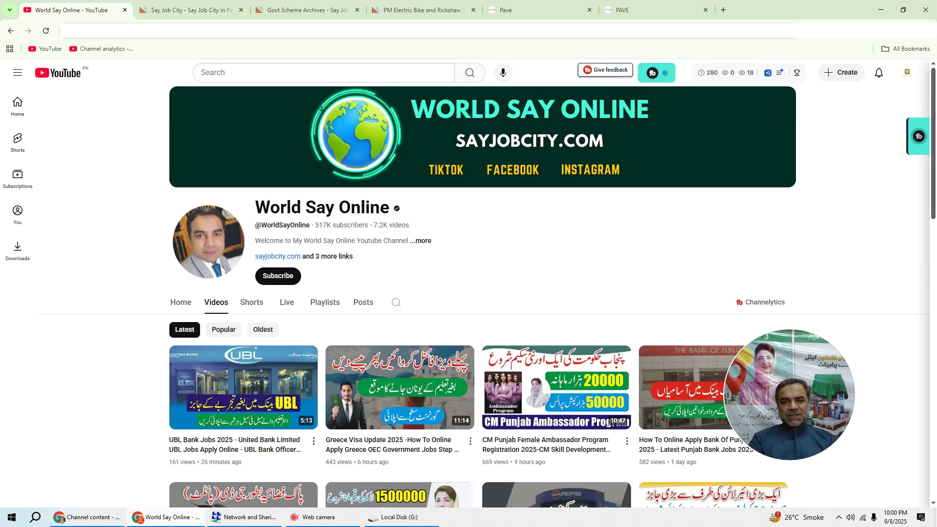